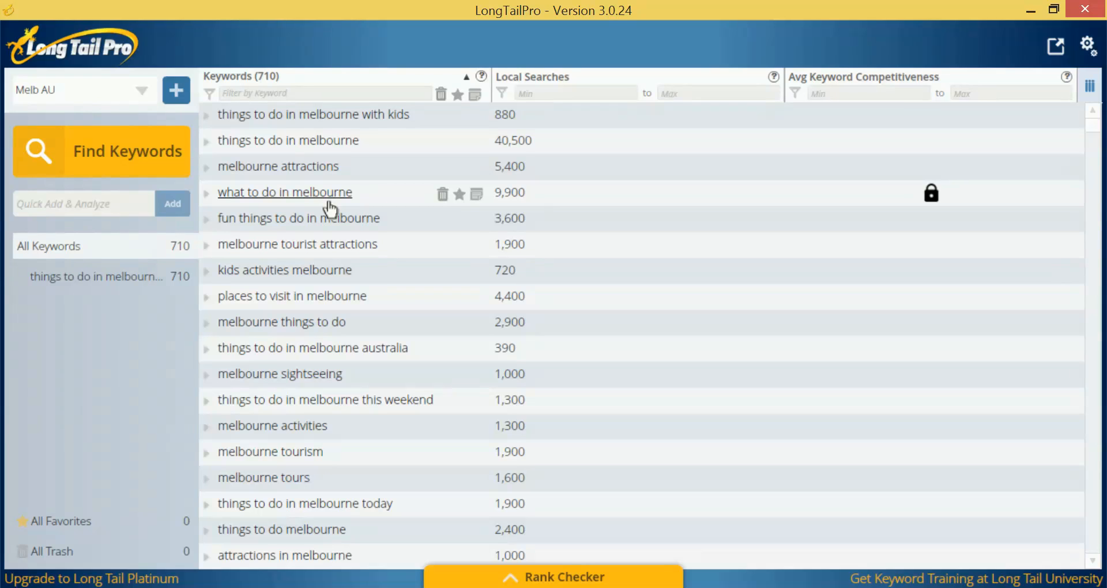
Step: Create a new project titled Melbourne AU, keeping English, Australia and Google as its language, country and search network
click(178, 100)
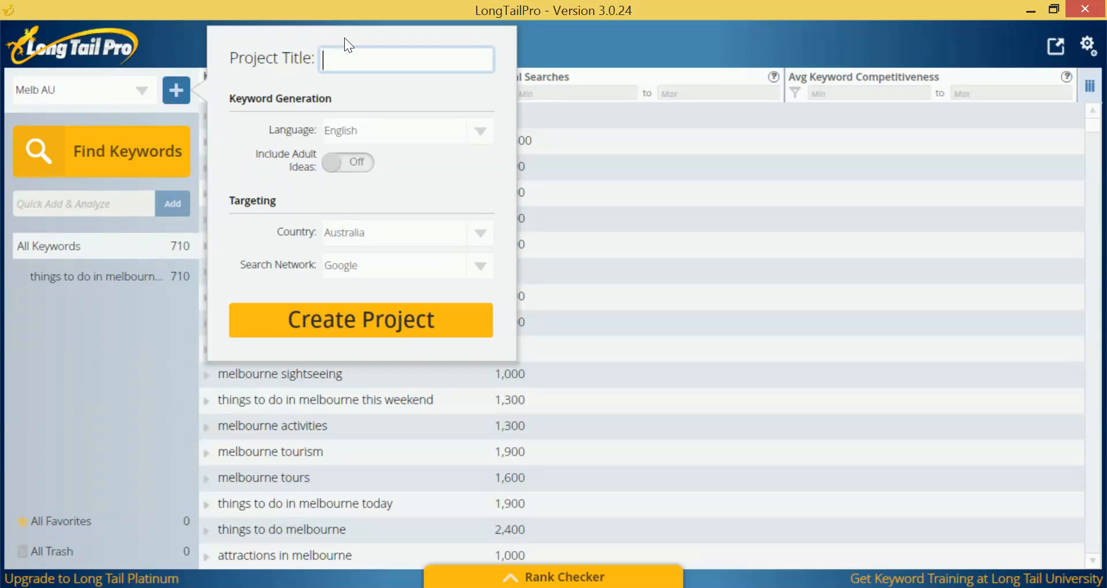
text(Melbourne AU)
click(365, 325)
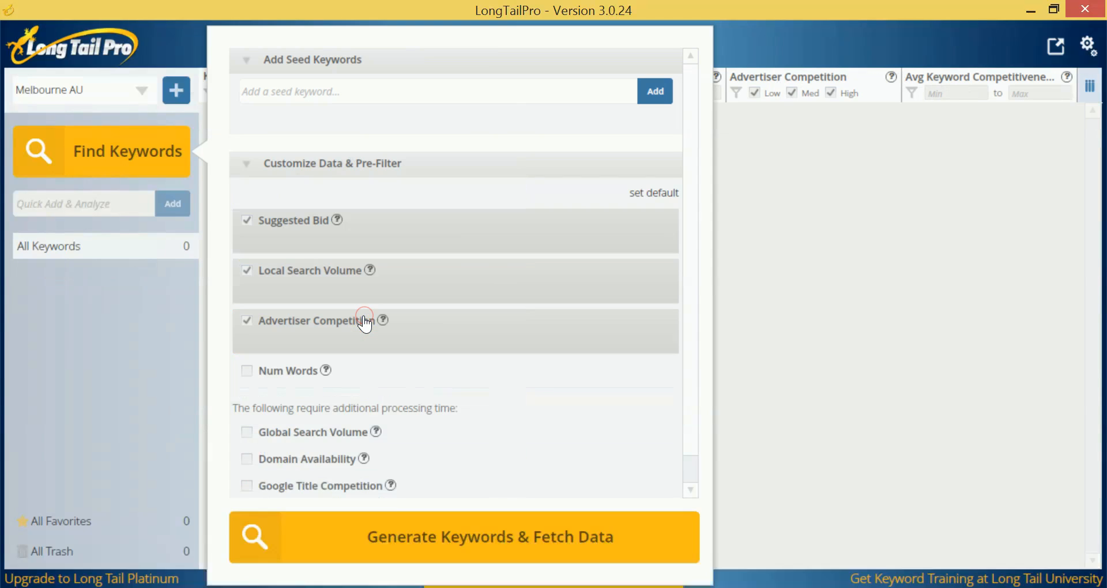
Step: Add "things to do in melbourne with kids" as a seed keyword for the Melbourne AU project
click(304, 92)
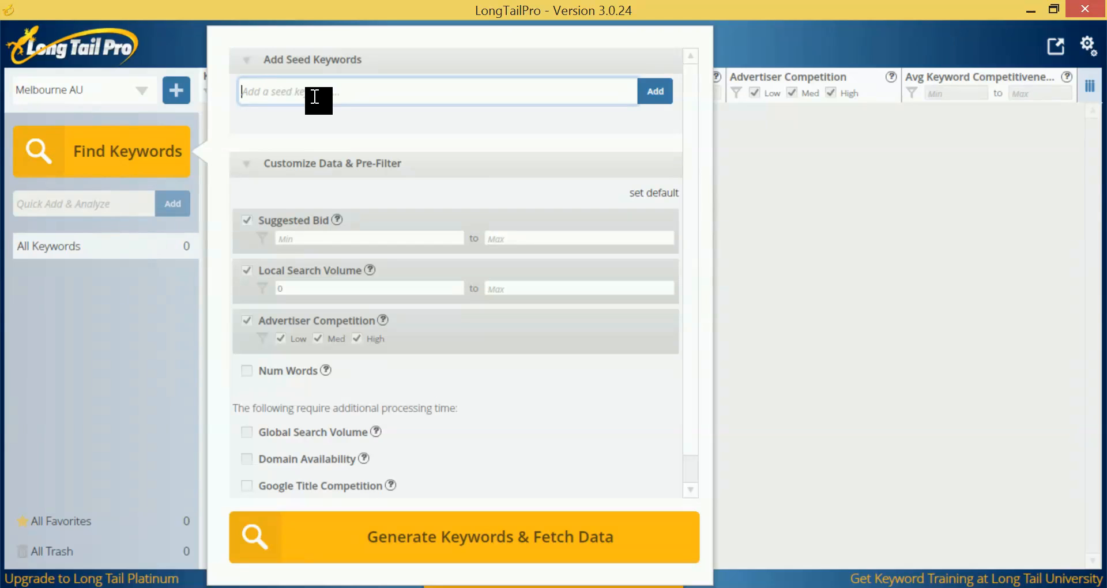
text(things to do in melbourne with kids)
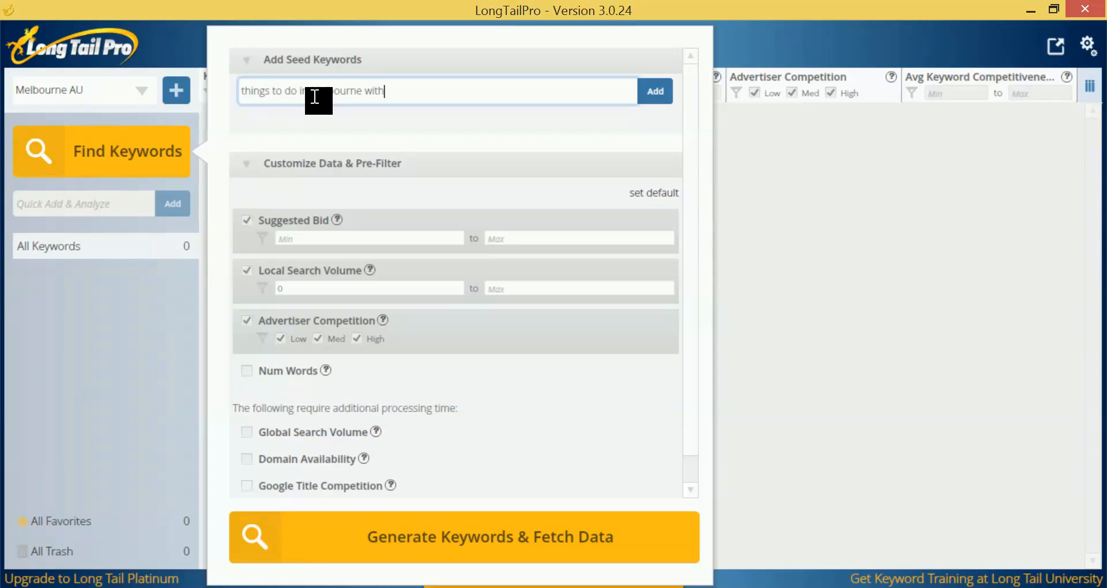
click(655, 91)
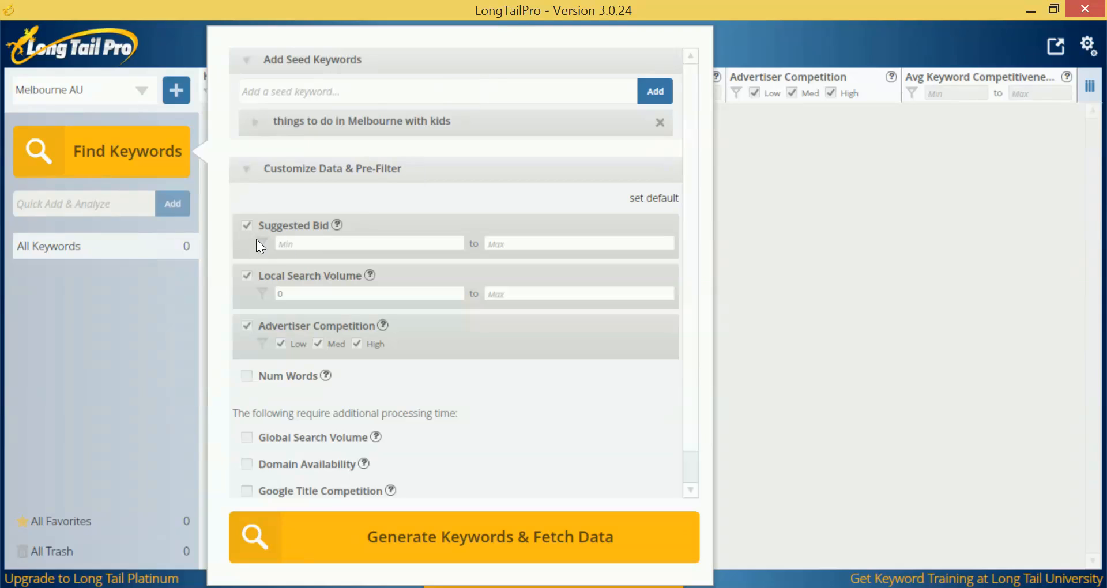
Step: Exclude Suggested Bid, Advertiser Competition and Local Search Volume from the data fetched with the keywords
click(247, 224)
click(247, 302)
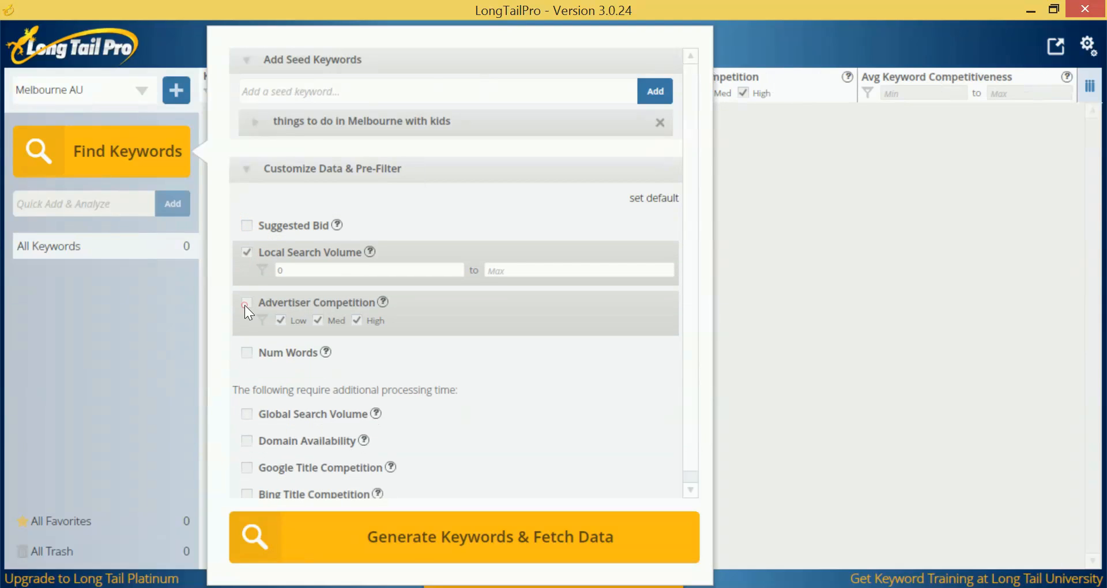
click(247, 252)
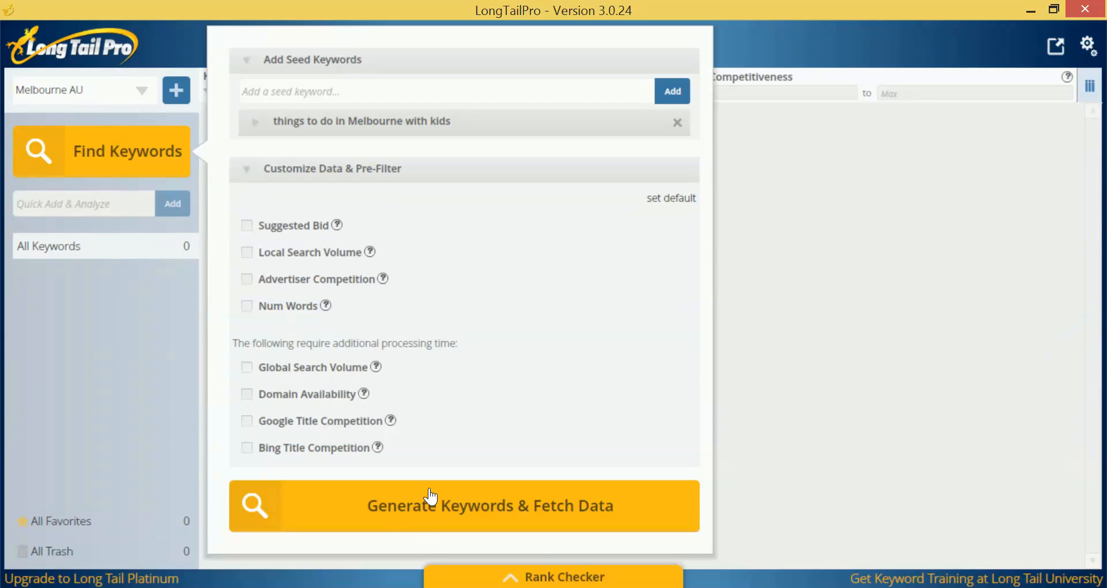
Step: Leave keyword generation without running it and switch to the existing Melb AU project
click(58, 93)
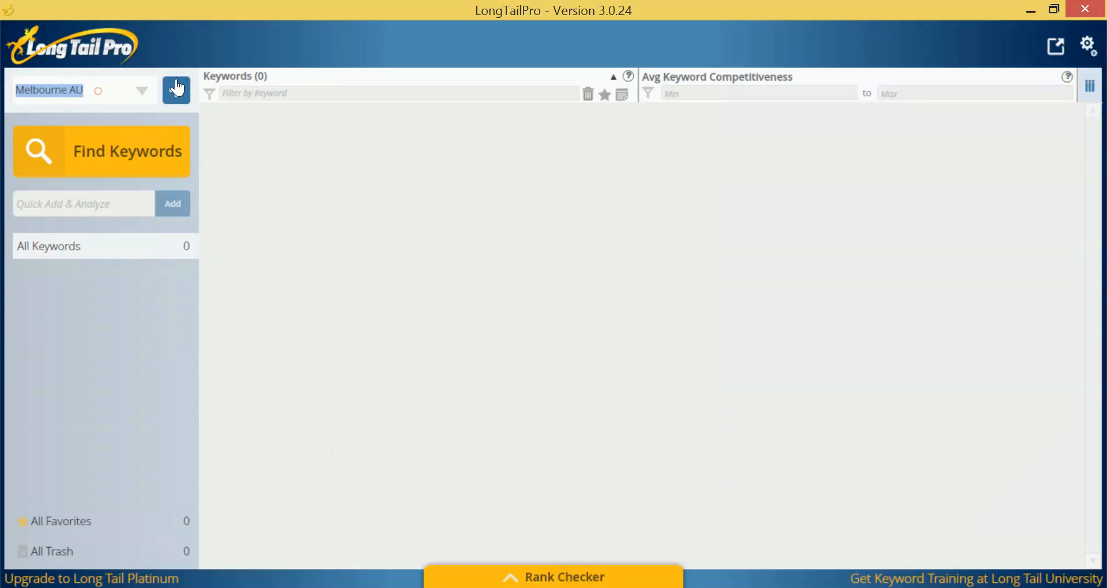
click(142, 89)
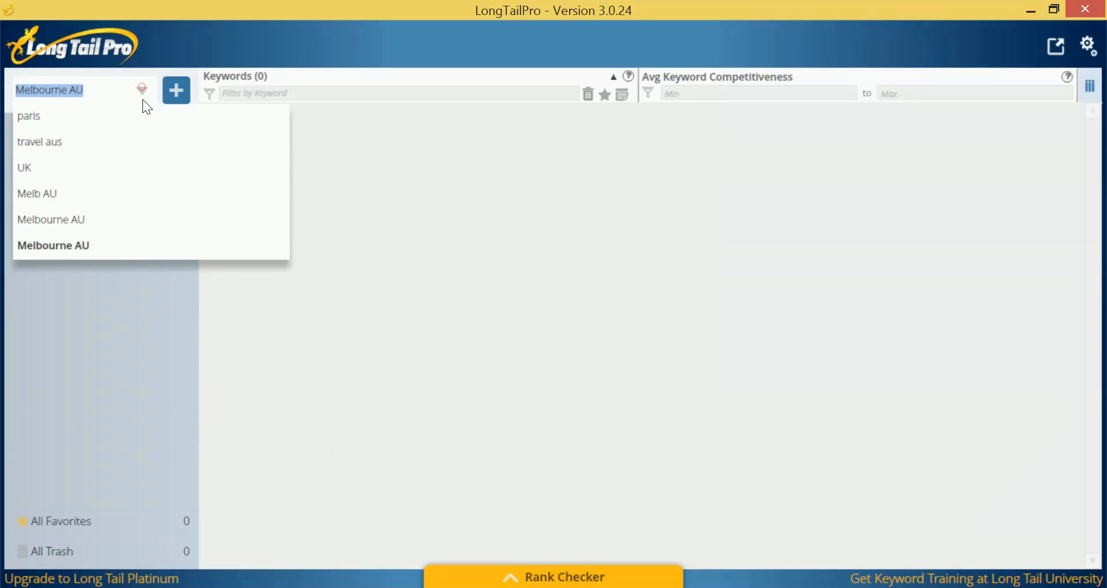
click(115, 198)
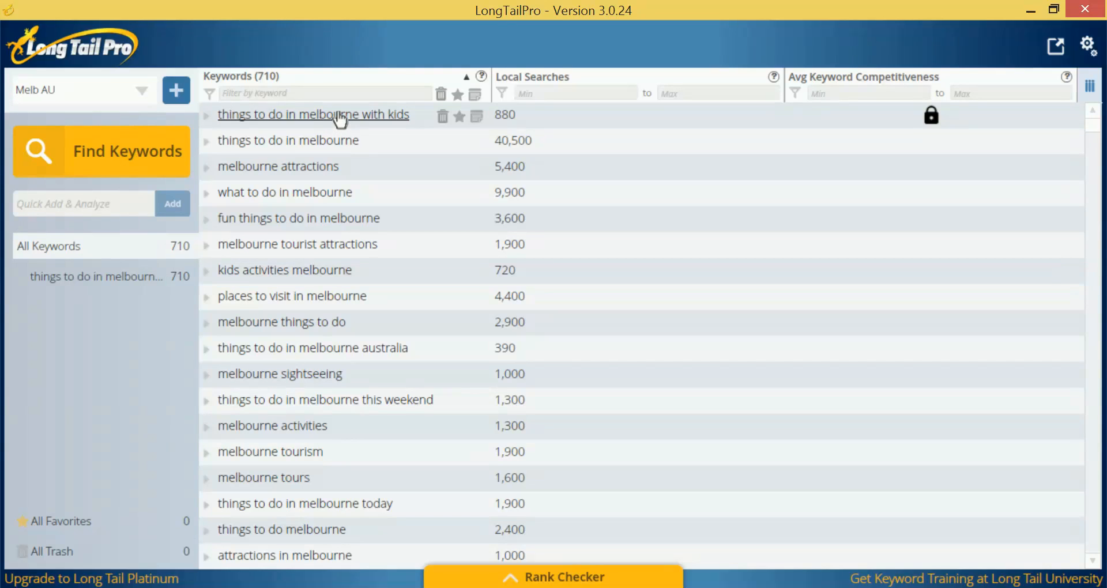
Step: Filter the keyword list to terms containing "kids" with at least 150 local searches
click(327, 93)
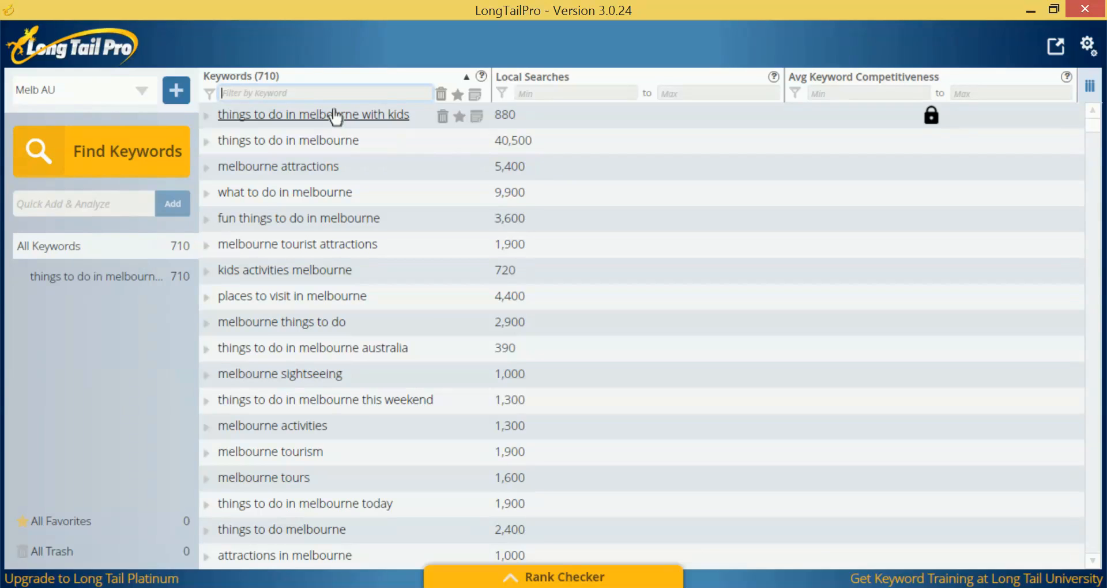
text(kids)
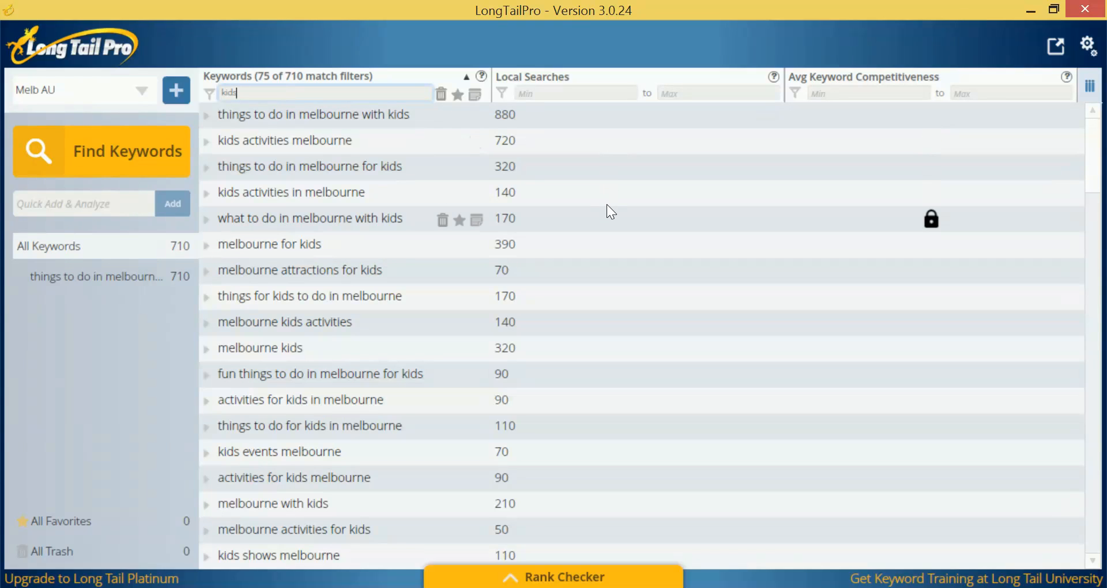
click(605, 92)
text(15)
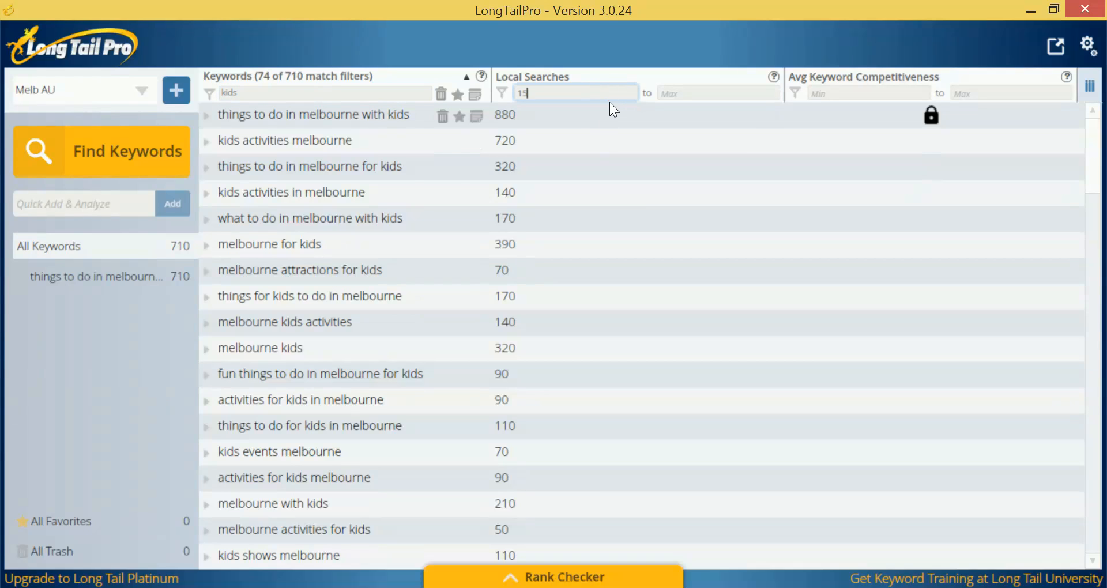
text(0)
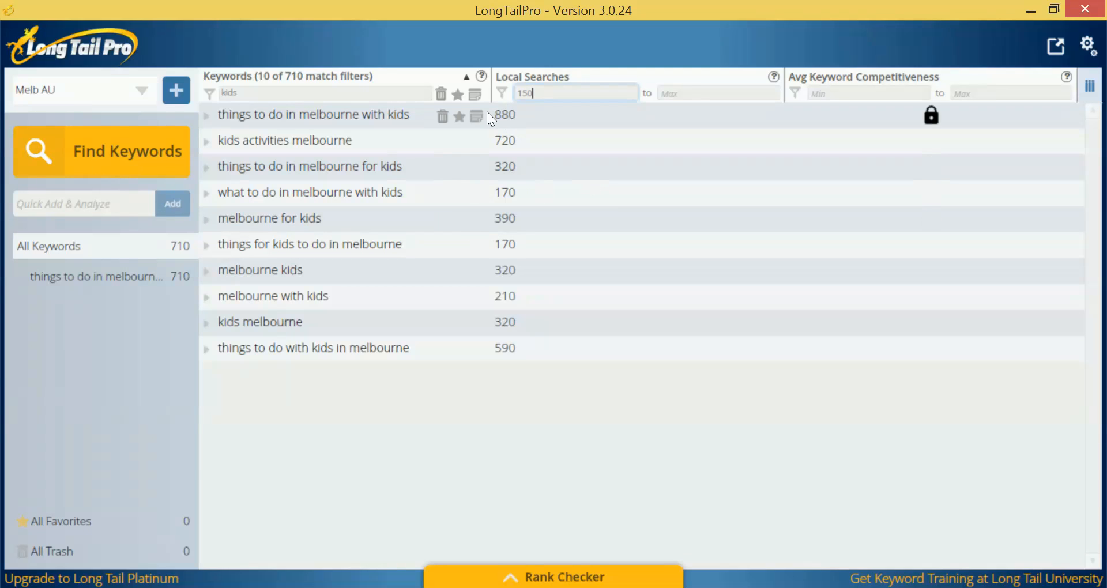
Step: Examine the competitor metrics for "things to do in melbourne with kids", widening the Title and URL column, and collapse them
click(337, 121)
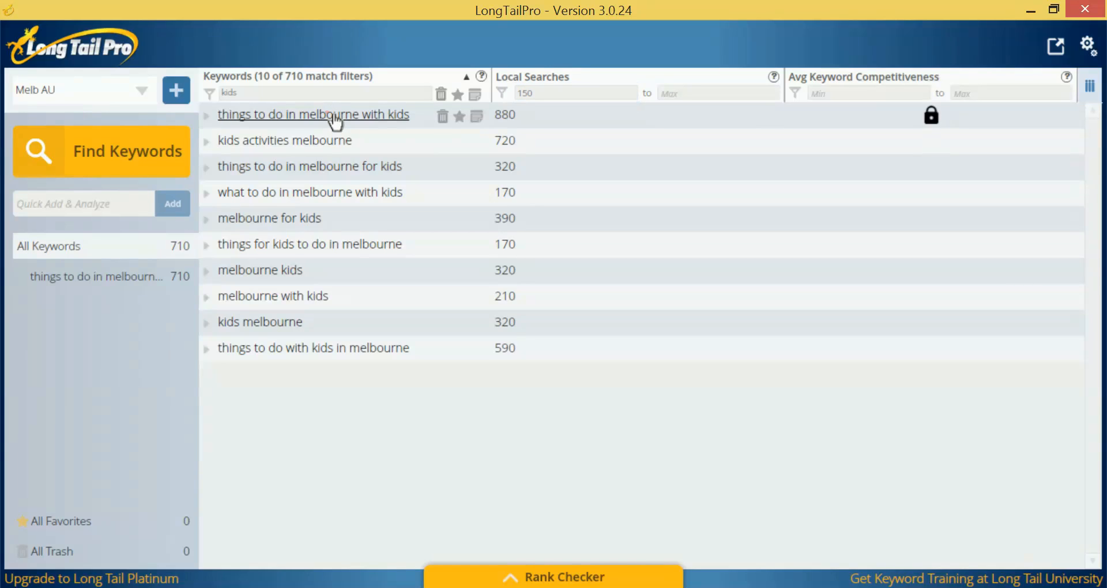
click(336, 118)
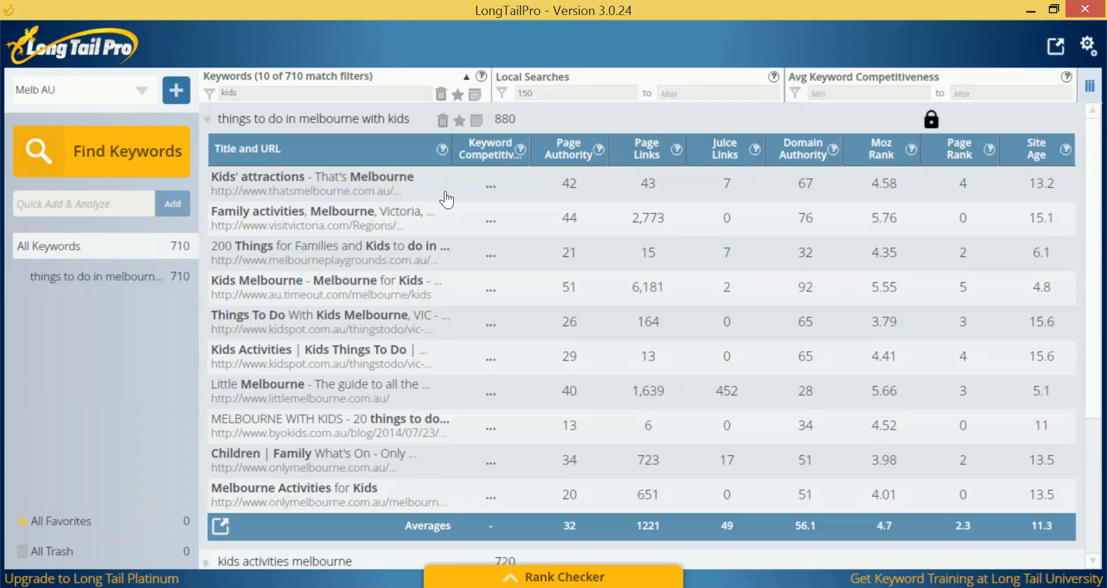
drag(452, 154, 499, 155)
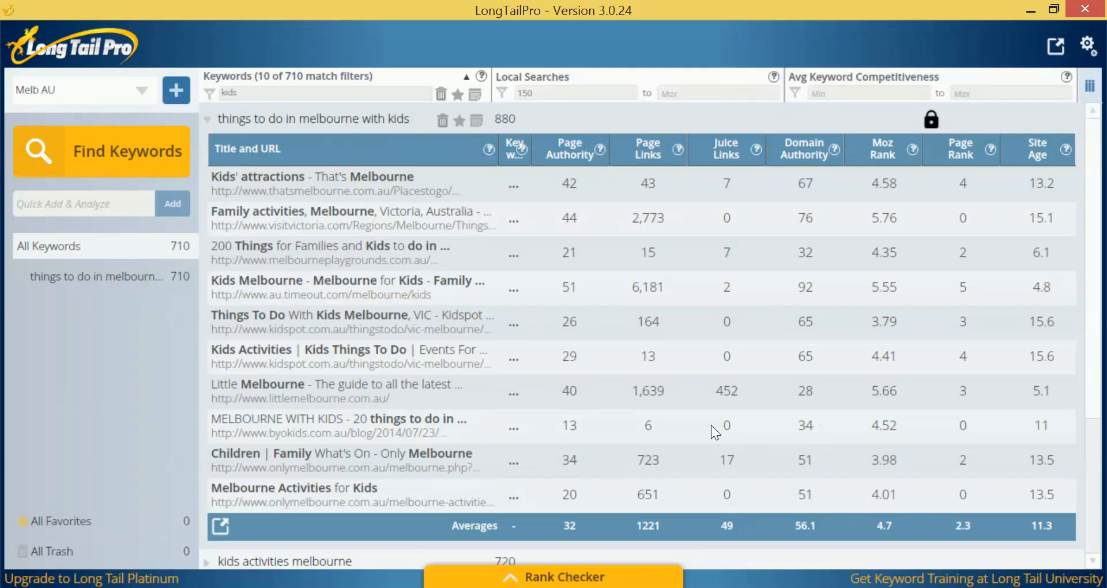
click(336, 120)
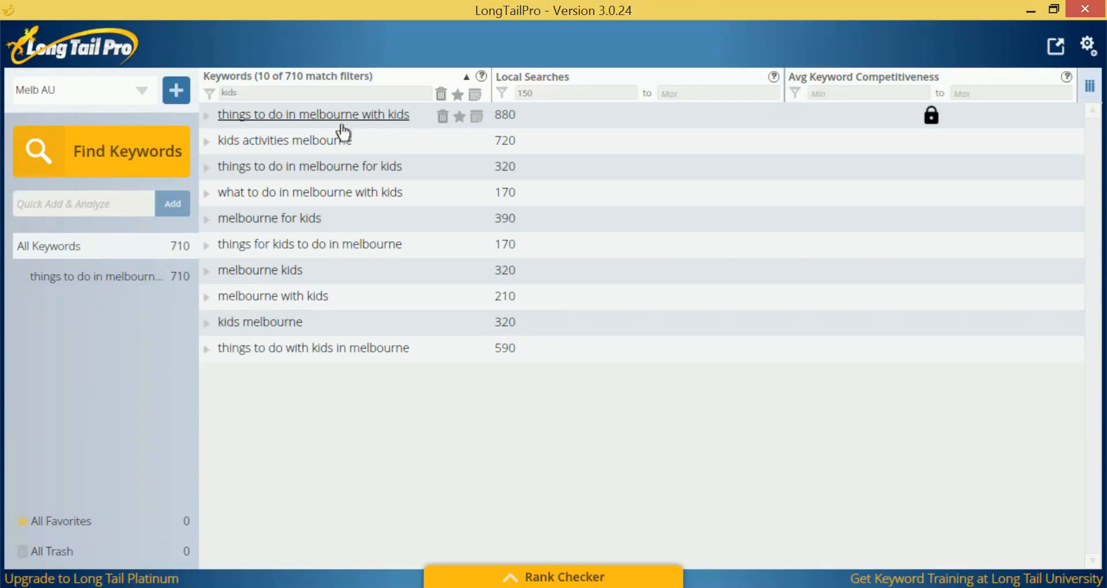
Step: Review the top-ranking pages and average metrics for "things to do in melbourne for kids", then collapse the keyword
click(371, 169)
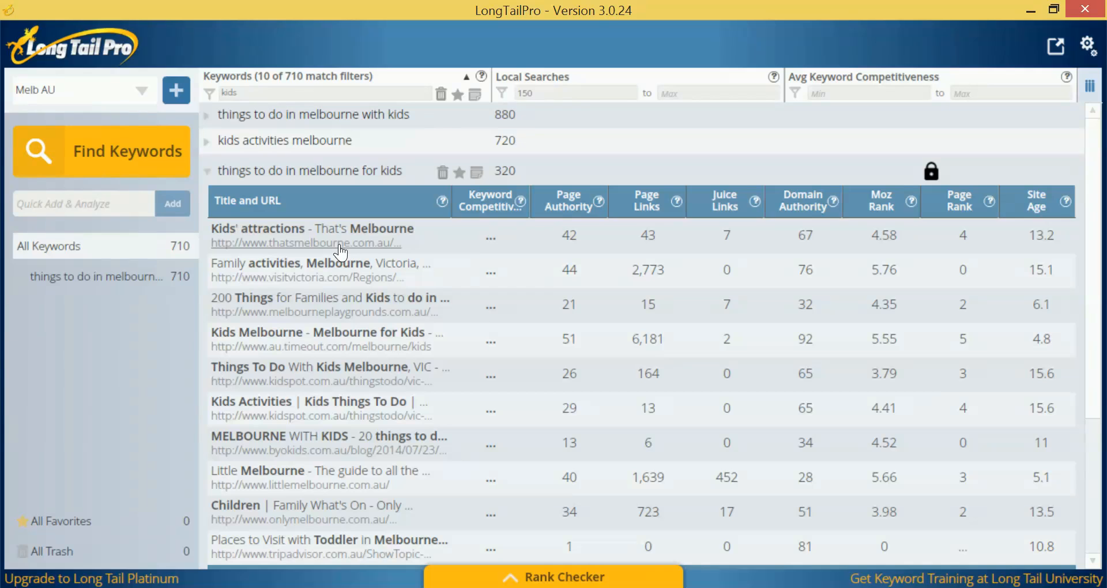
scroll(392, 354, down, 2)
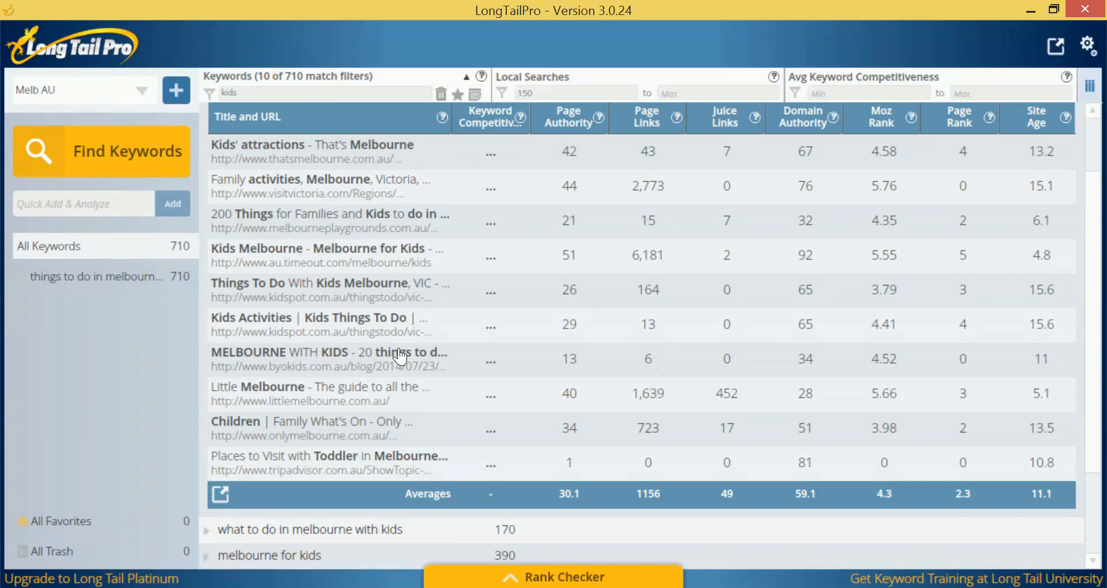
scroll(399, 348, up, 2)
scroll(399, 348, down, 2)
scroll(507, 359, up, 2)
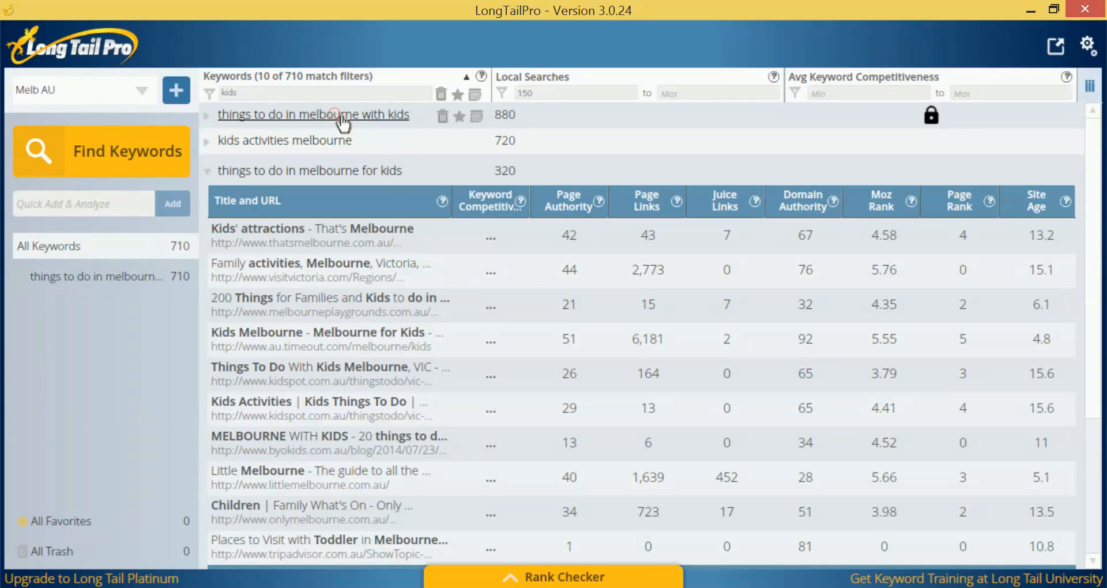
drag(334, 114, 404, 115)
click(391, 173)
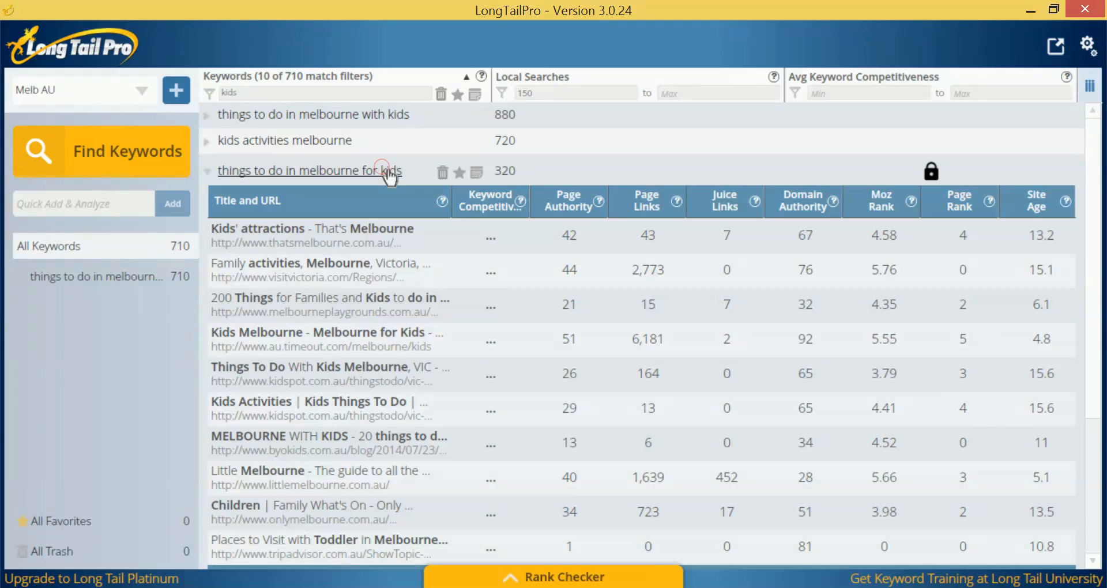
click(389, 173)
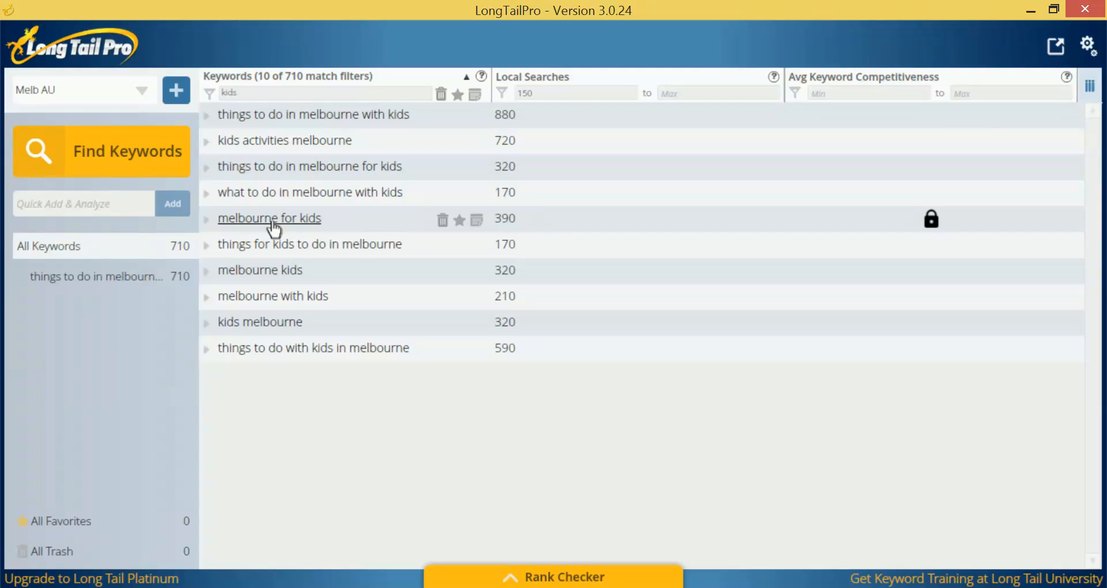
Step: Inspect the ranking pages and their averages for the keyword "melbourne for kids", and collapse its details
click(274, 219)
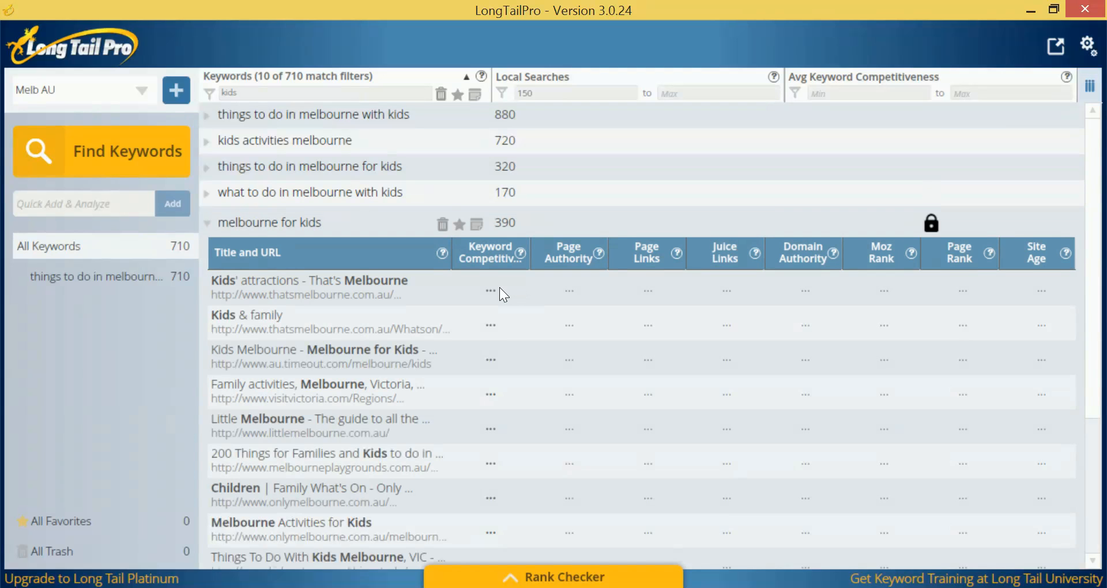
scroll(498, 286, down, 2)
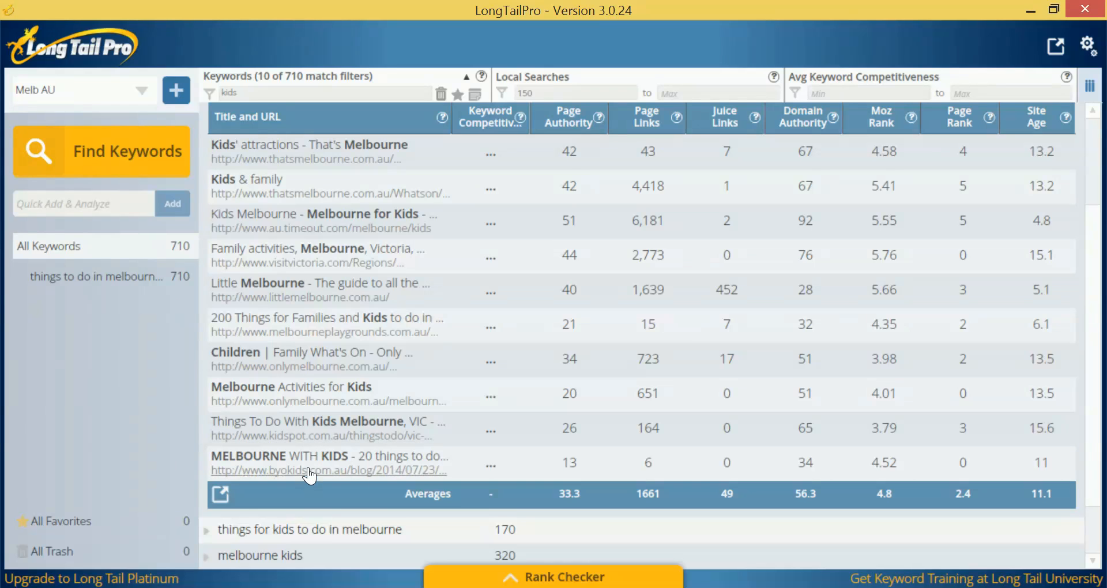
scroll(307, 451, up, 3)
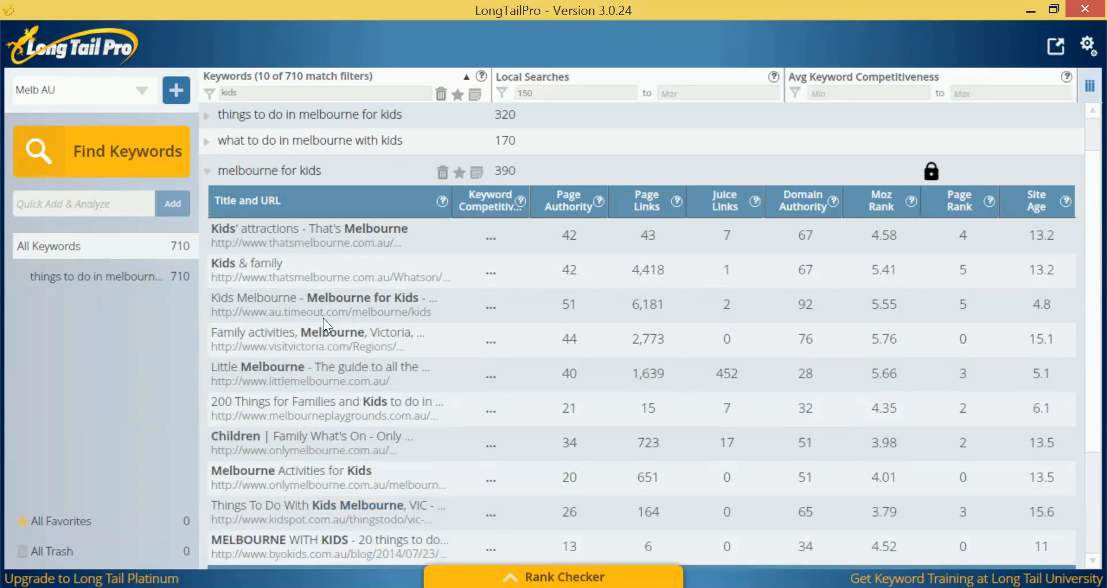
click(287, 171)
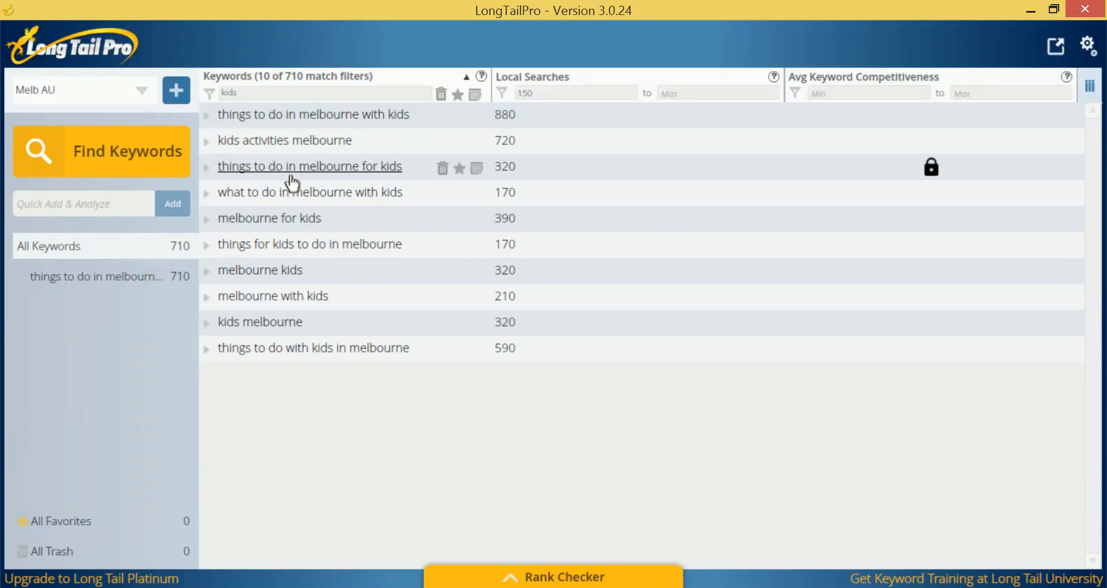
Step: Check the competing pages and average metrics for the keyword "melbourne with kids", and collapse its details
click(304, 298)
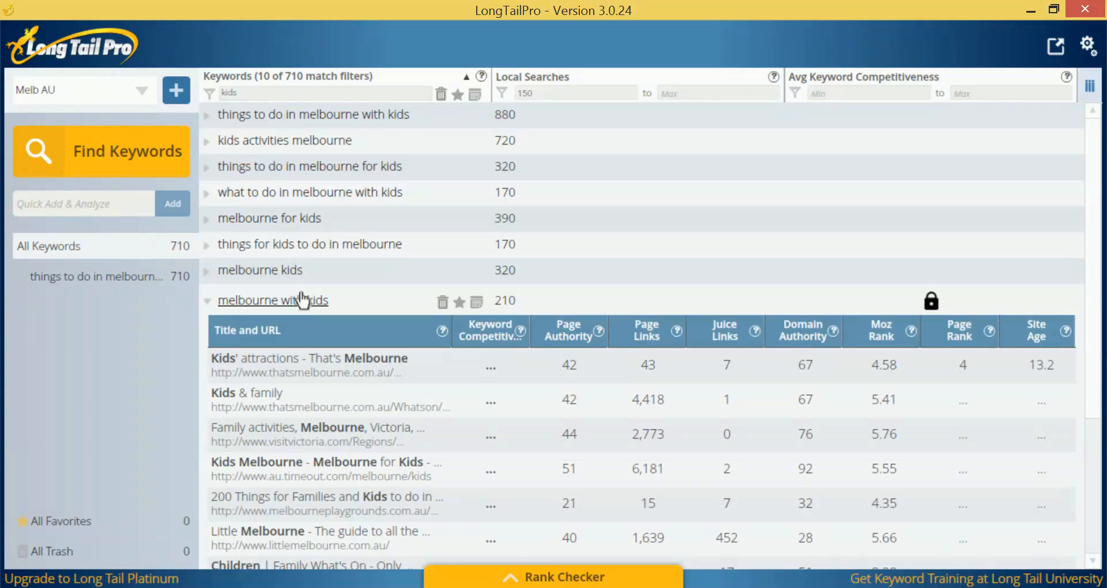
scroll(302, 298, down, 4)
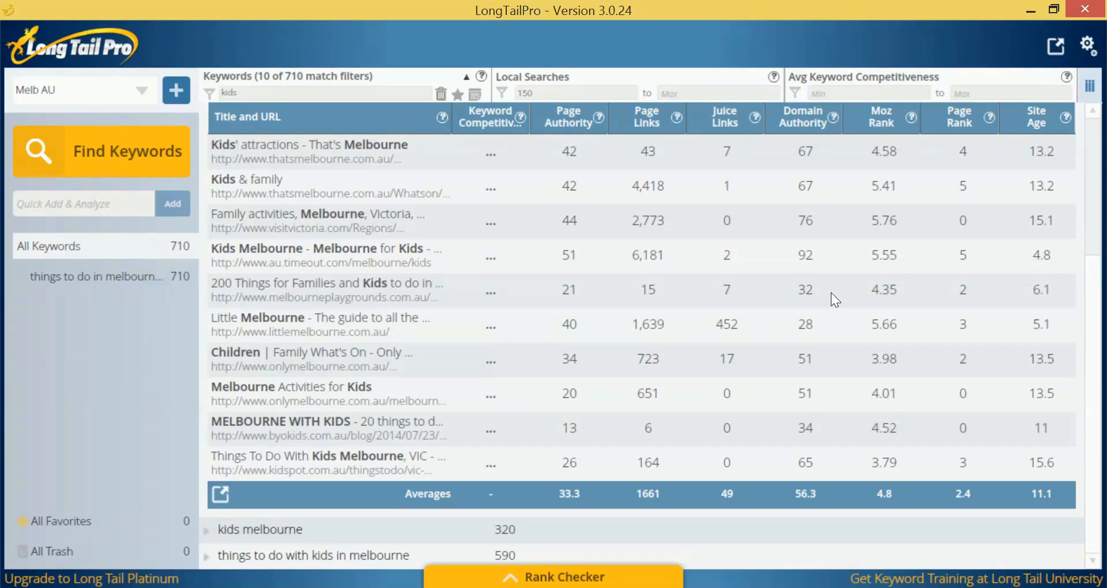
scroll(372, 375, up, 3)
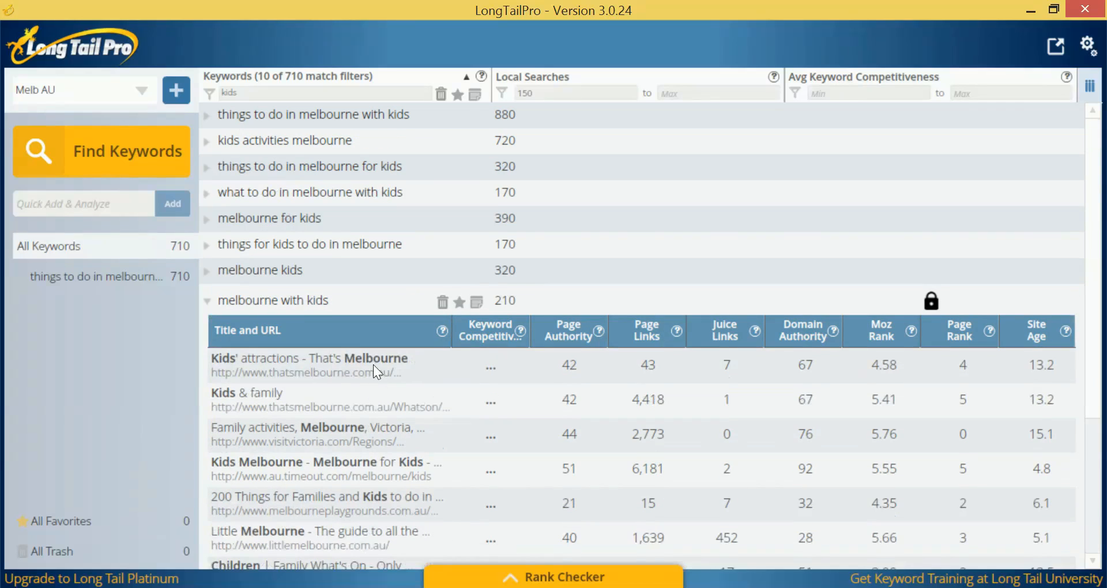
click(304, 303)
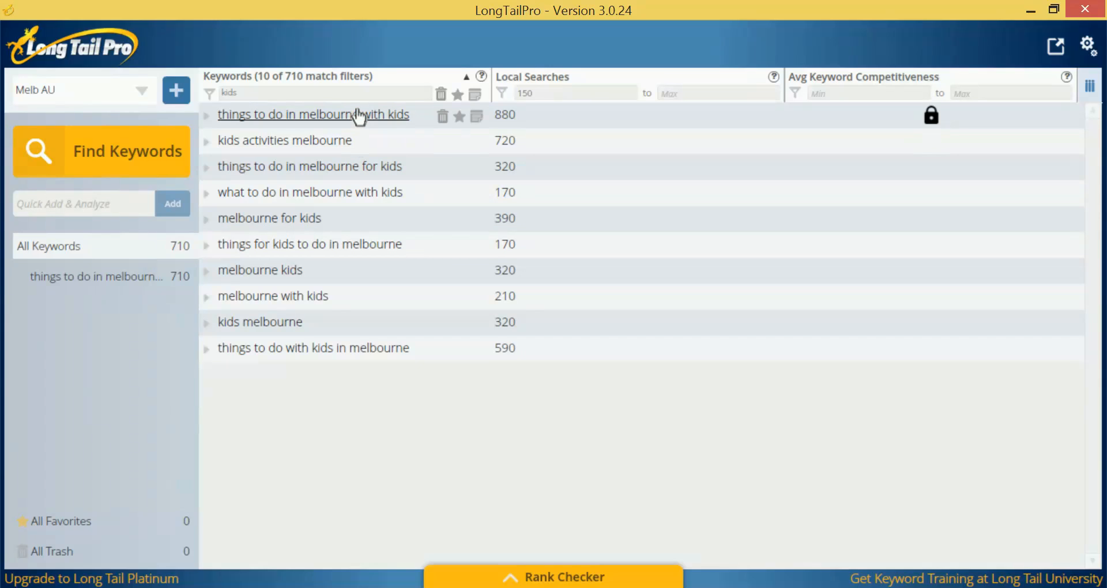
Step: Examine the competing pages and averages for "what to do in melbourne with kids", and collapse the keyword's details
click(352, 189)
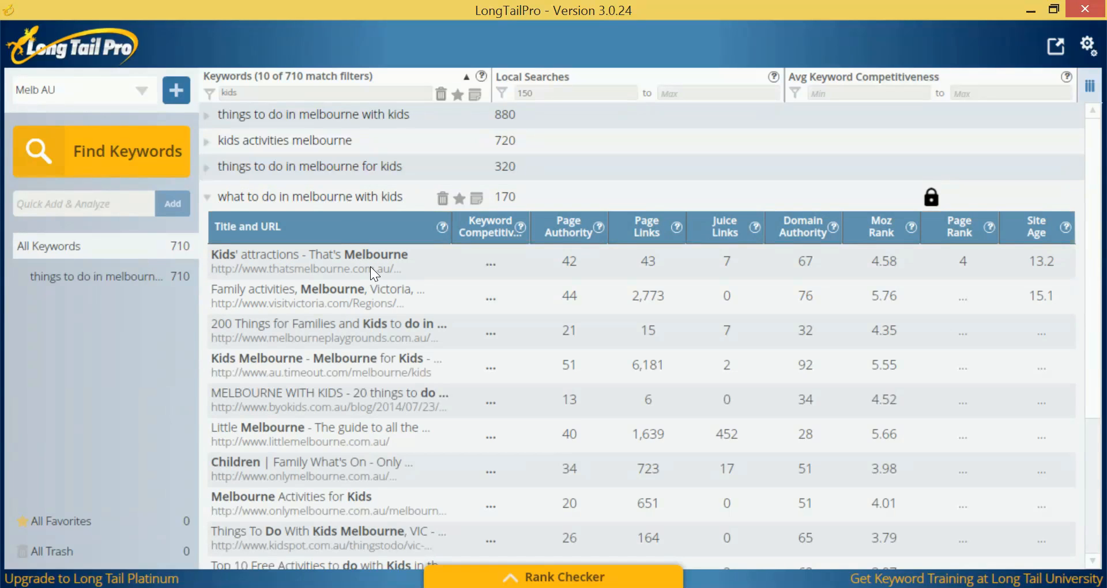
scroll(367, 255, down, 3)
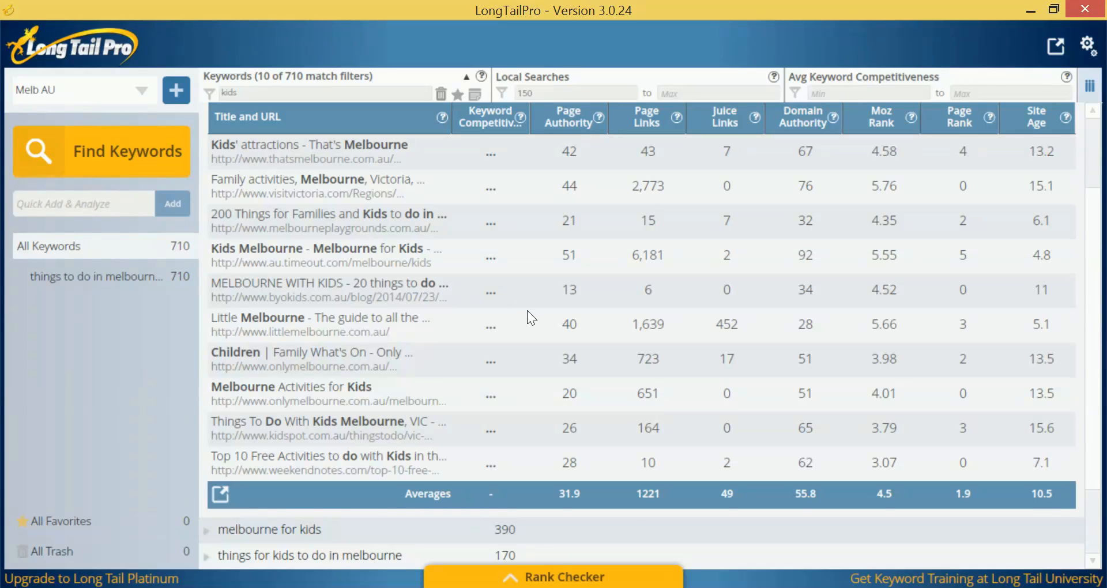
scroll(527, 310, up, 3)
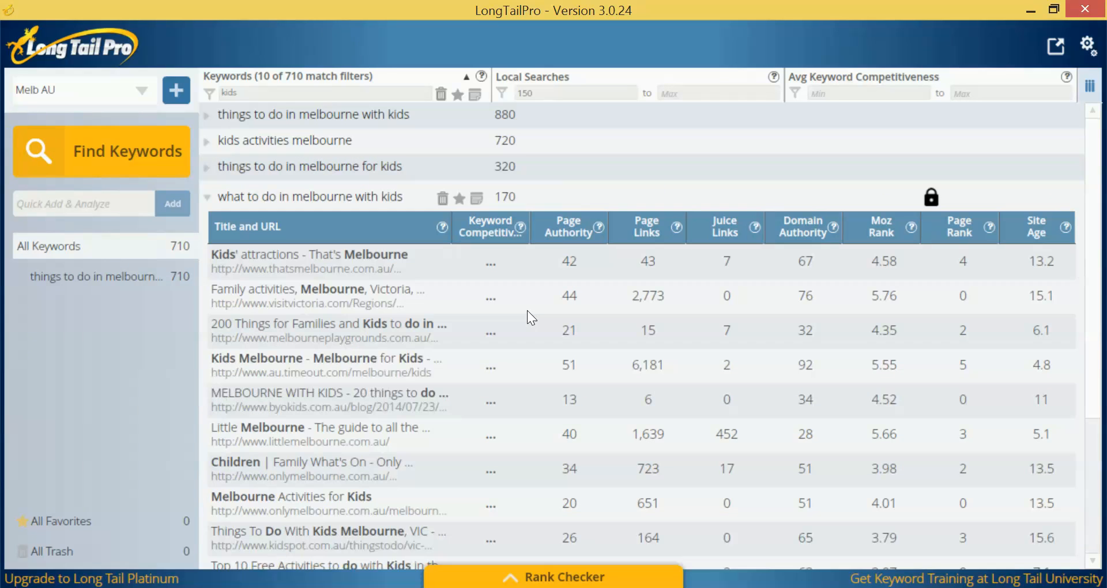
click(386, 198)
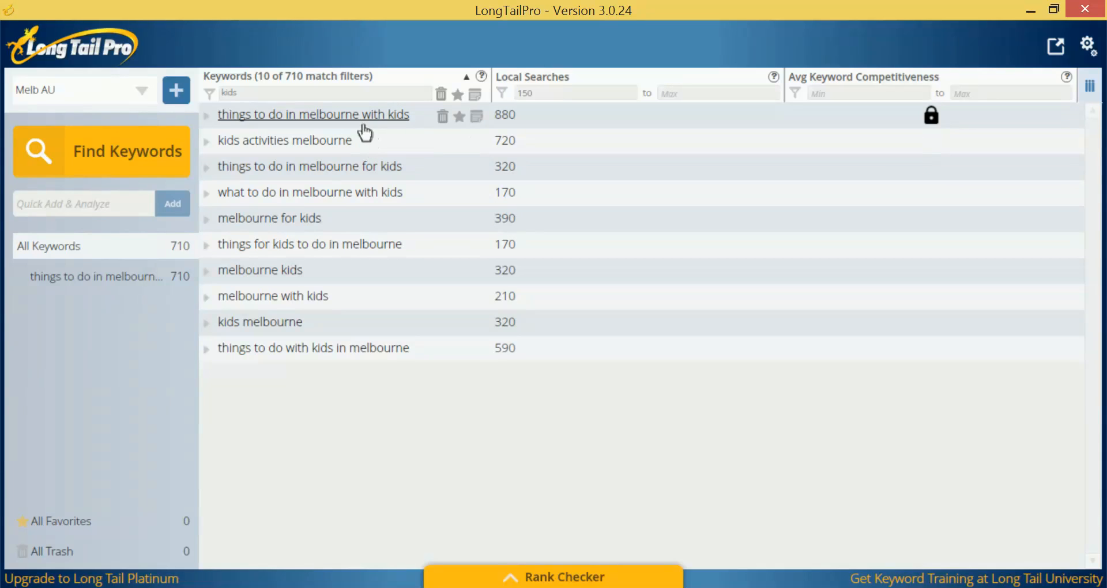
Step: Filter the keywords by "family" and review the ranking pages and averages for "family things to do in melbourne", then collapse its details
double_click(258, 94)
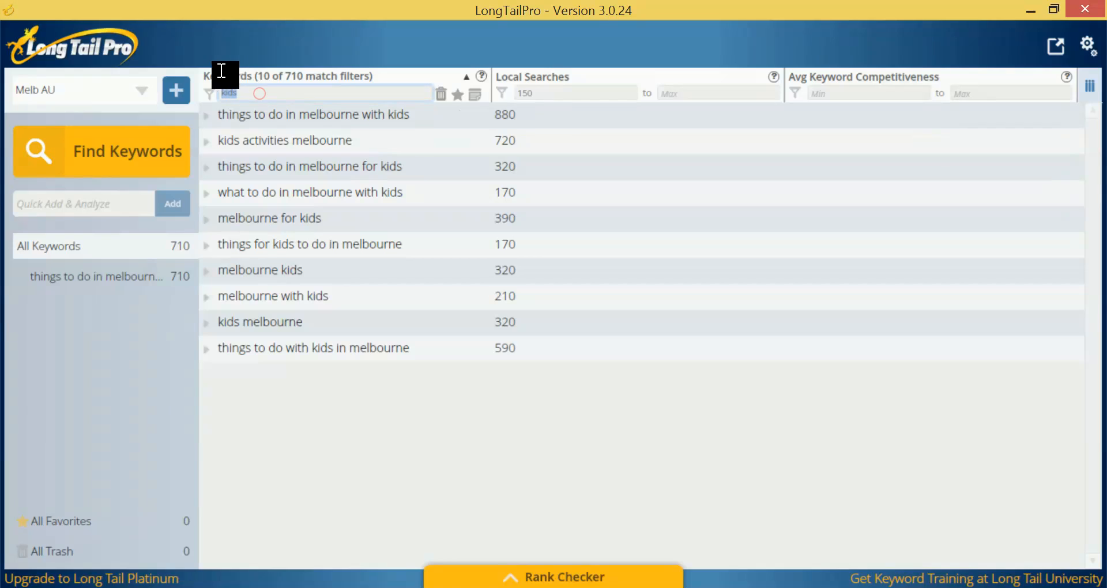
text(family)
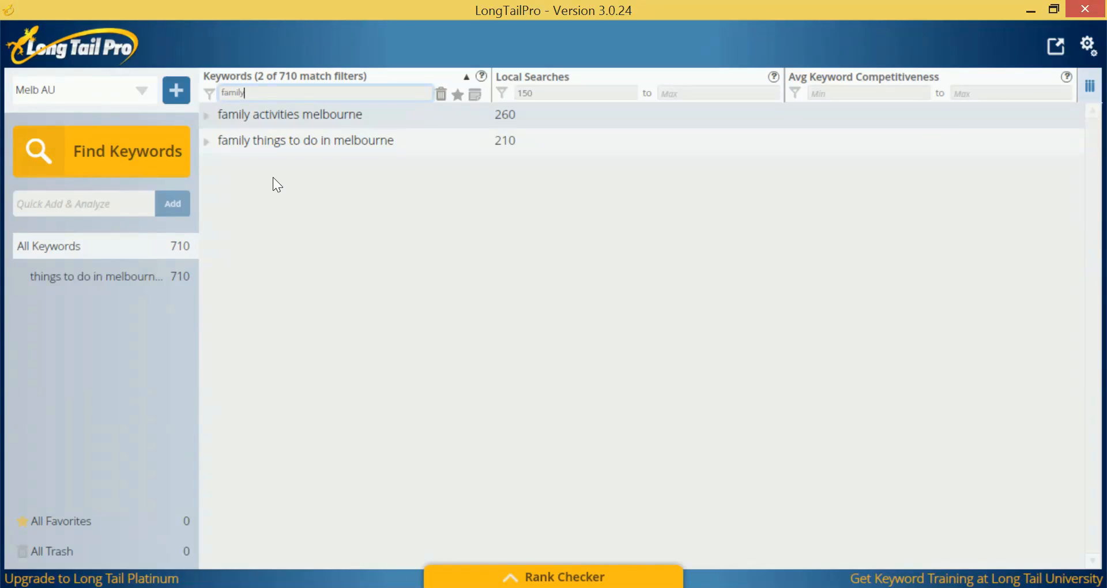
click(328, 142)
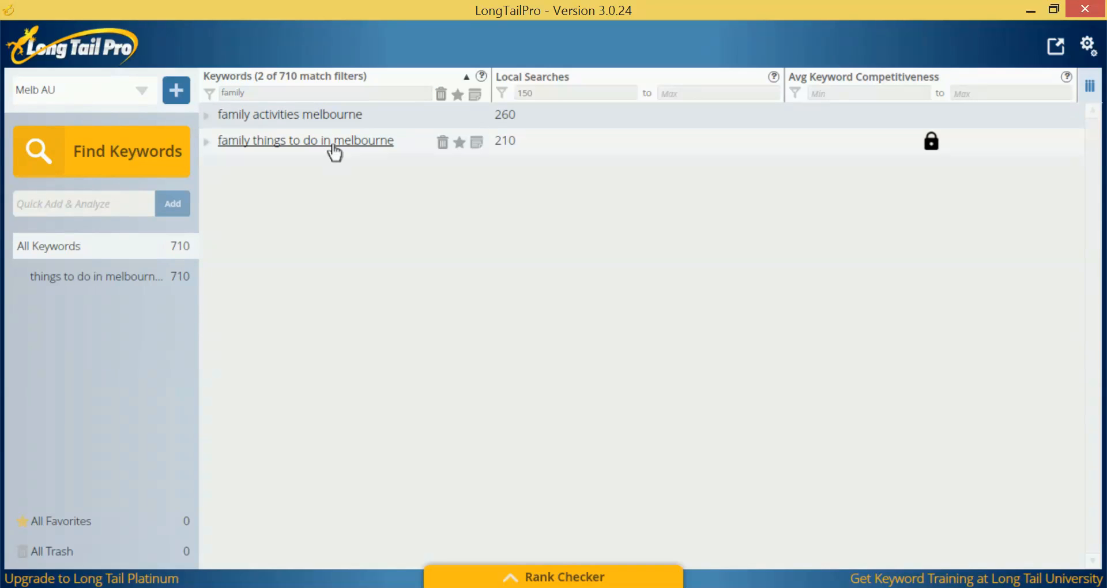
click(333, 146)
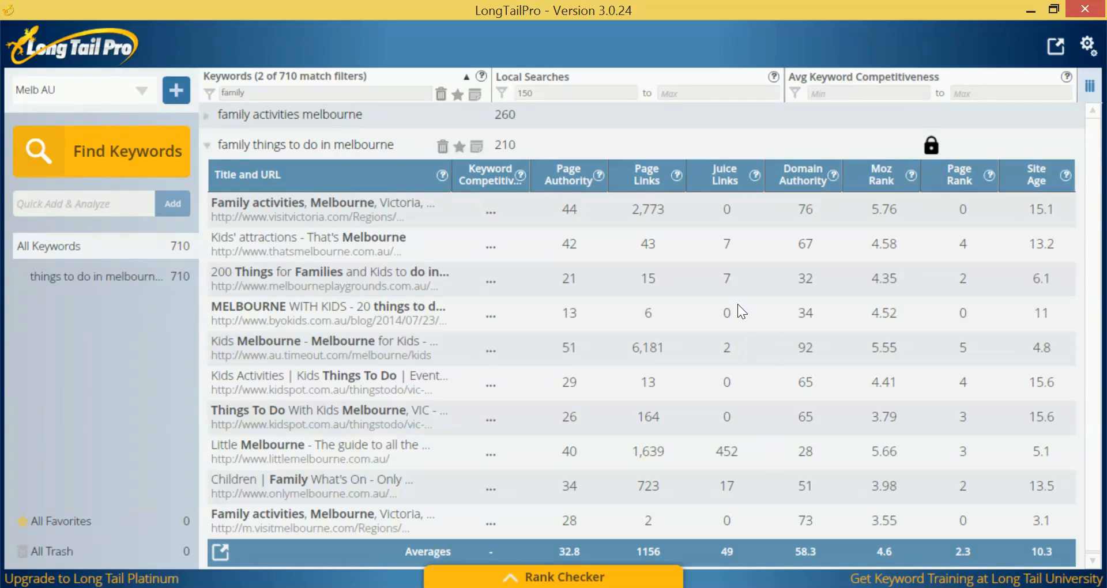
click(369, 148)
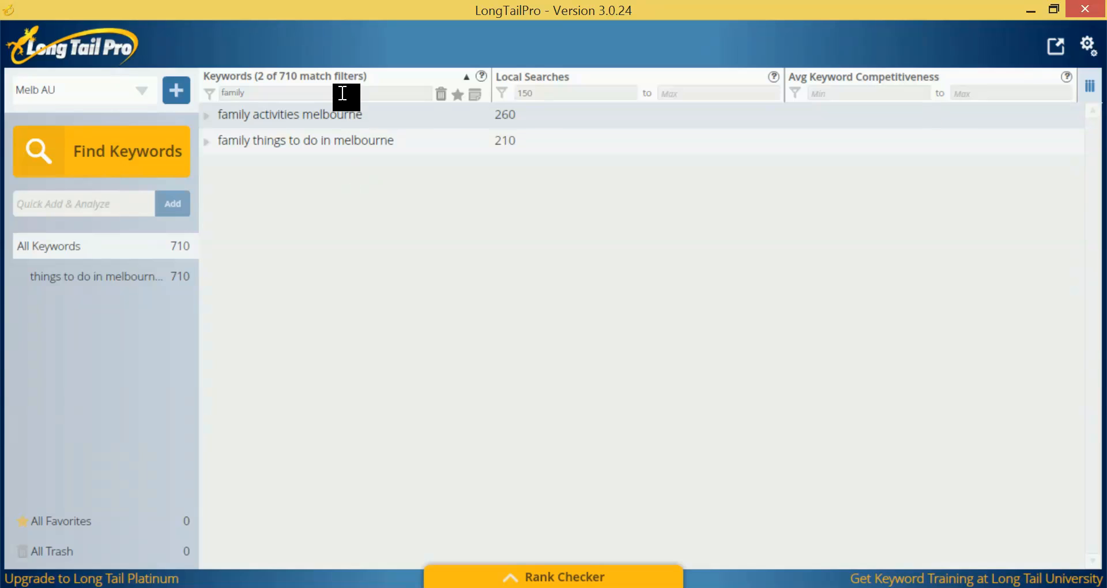
Step: Clear the "family" keyword filter and look through the full list of keywords with at least 150 local searches
drag(344, 93, 213, 92)
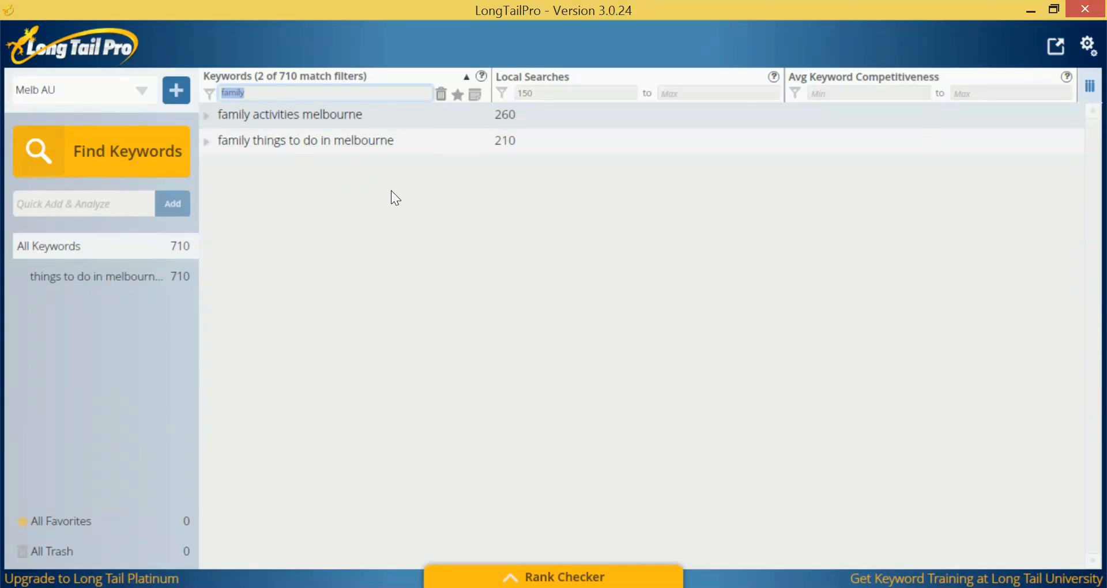
key(BackSpace)
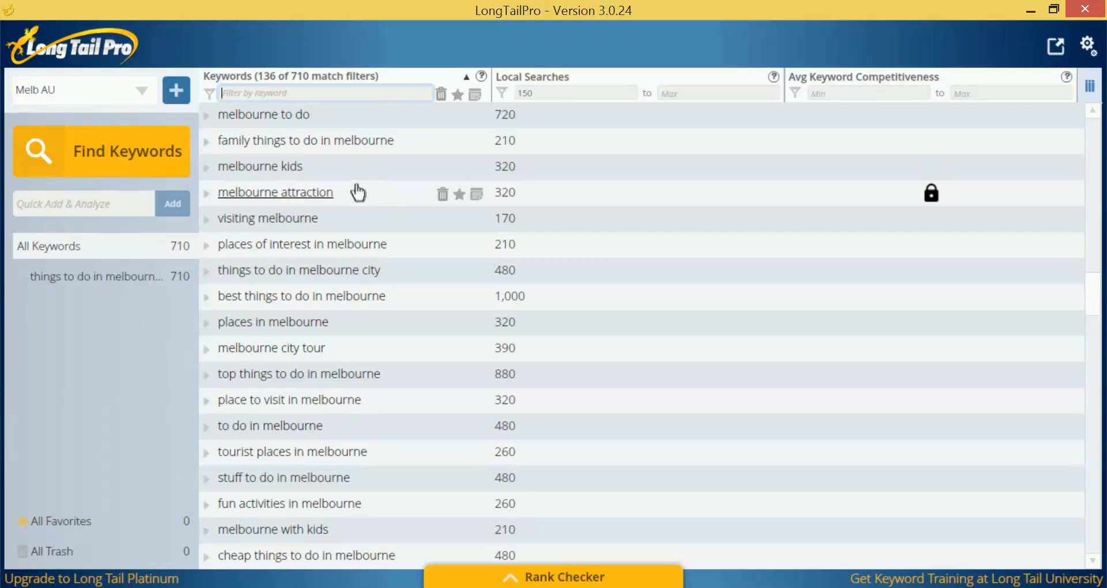
scroll(355, 191, up, 2)
scroll(354, 199, down, 9)
scroll(353, 208, up, 17)
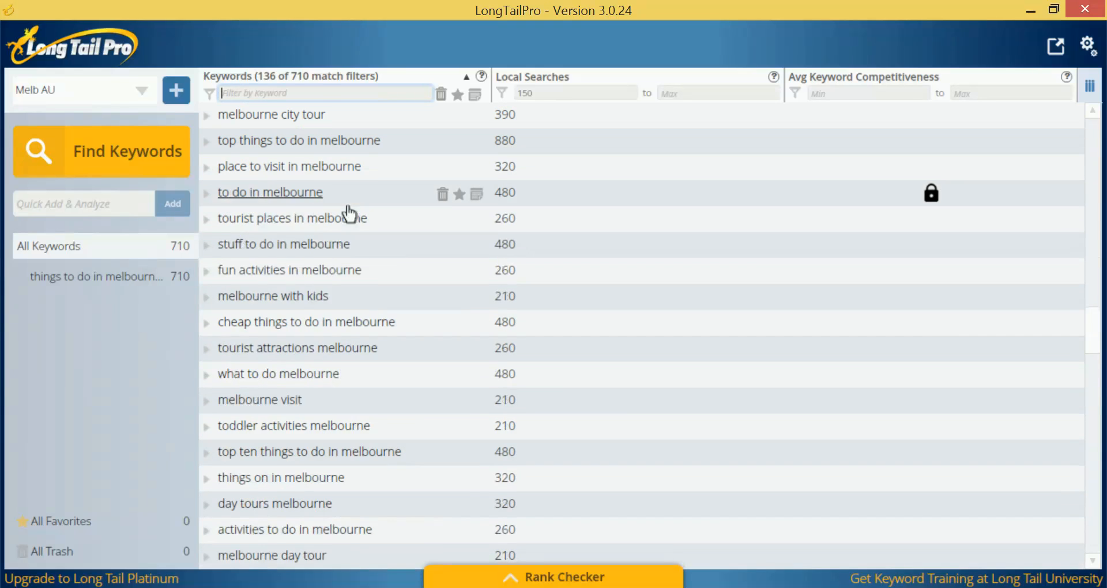
scroll(349, 216, up, 8)
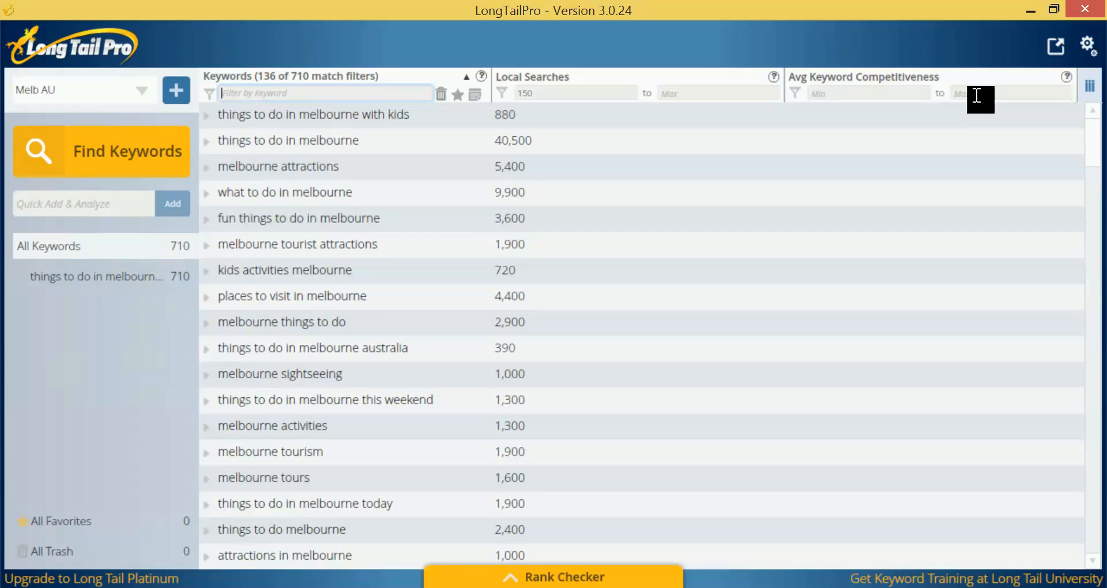
Step: Open the export of the keyword list to a spreadsheet file, then cancel it without saving
click(1059, 48)
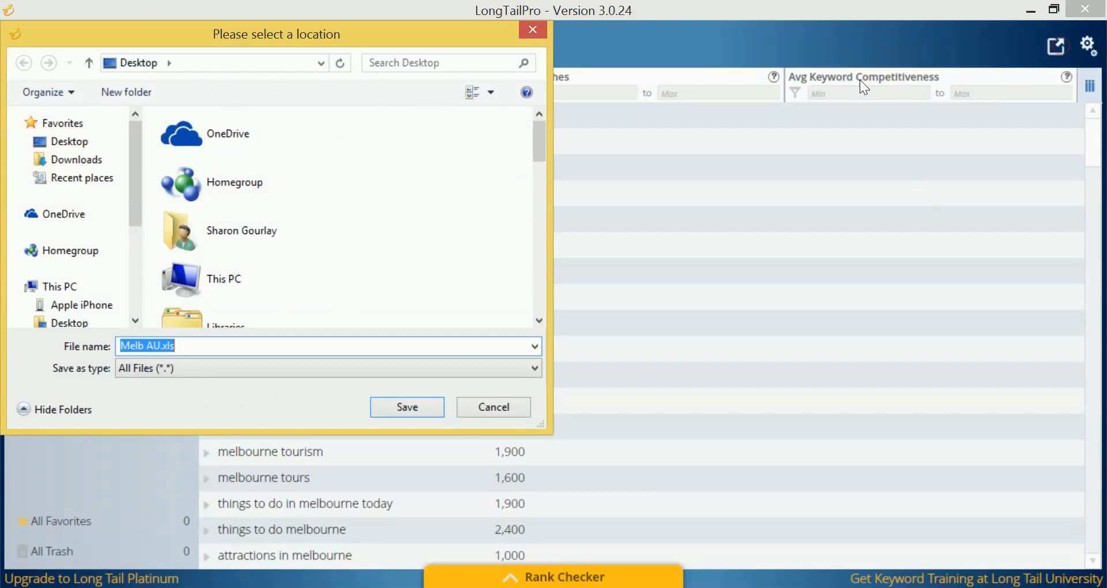
click(517, 407)
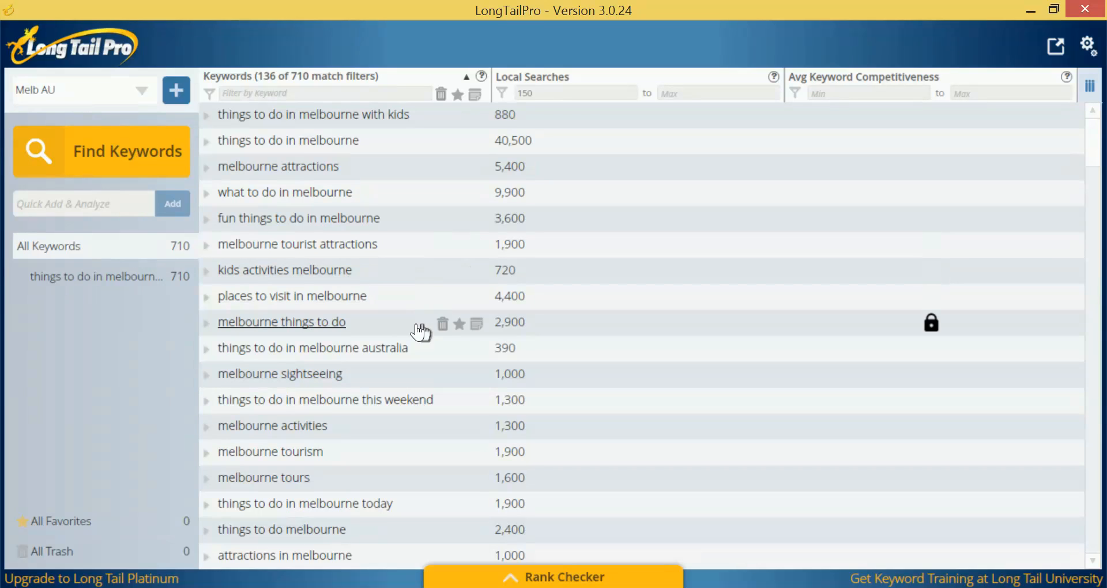
Step: Move the keywords "melbourne things to do", "melbourne sightseeing", "melbourne tourism", "melbourne tours" and "things to do melbourne" to the trash
click(441, 330)
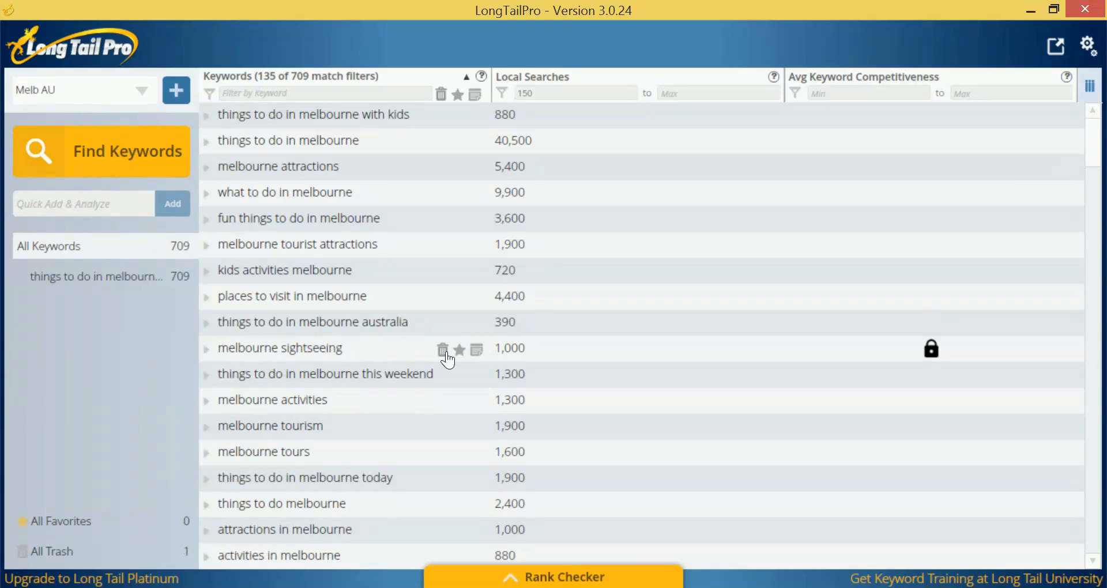
click(444, 351)
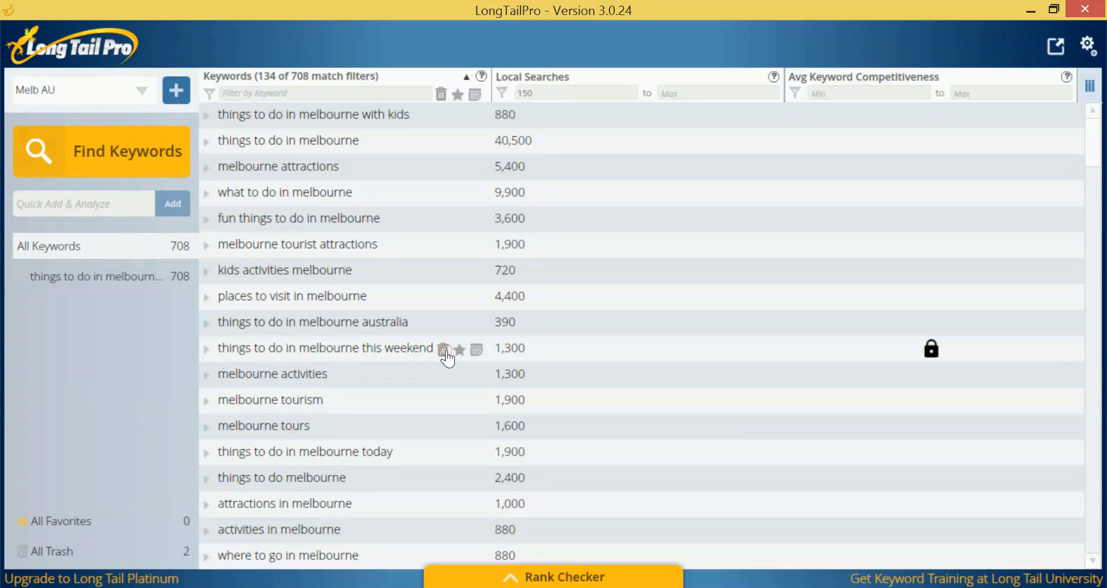
click(443, 407)
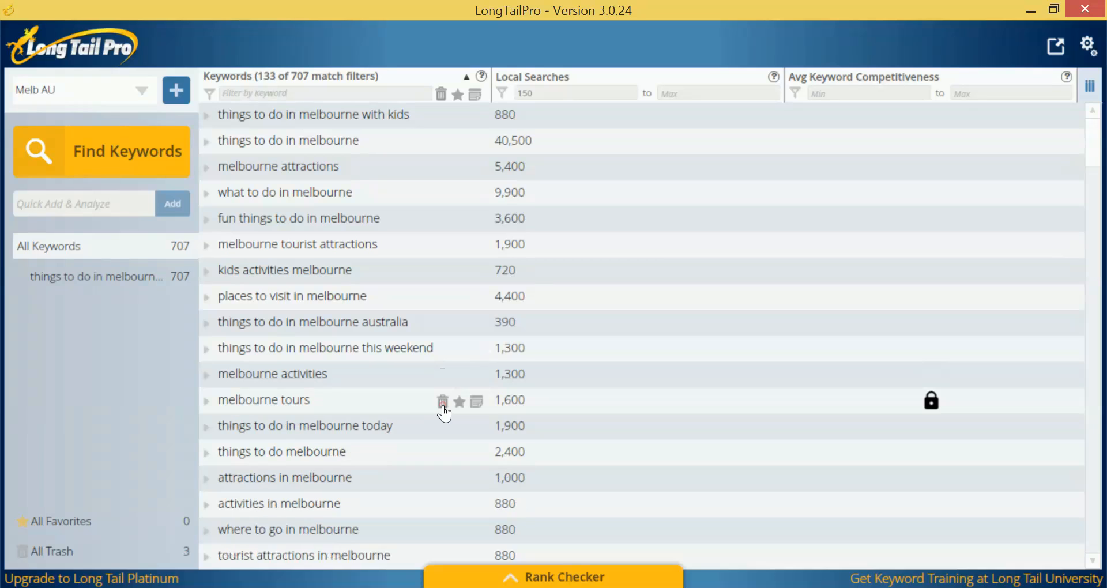
click(443, 407)
click(443, 406)
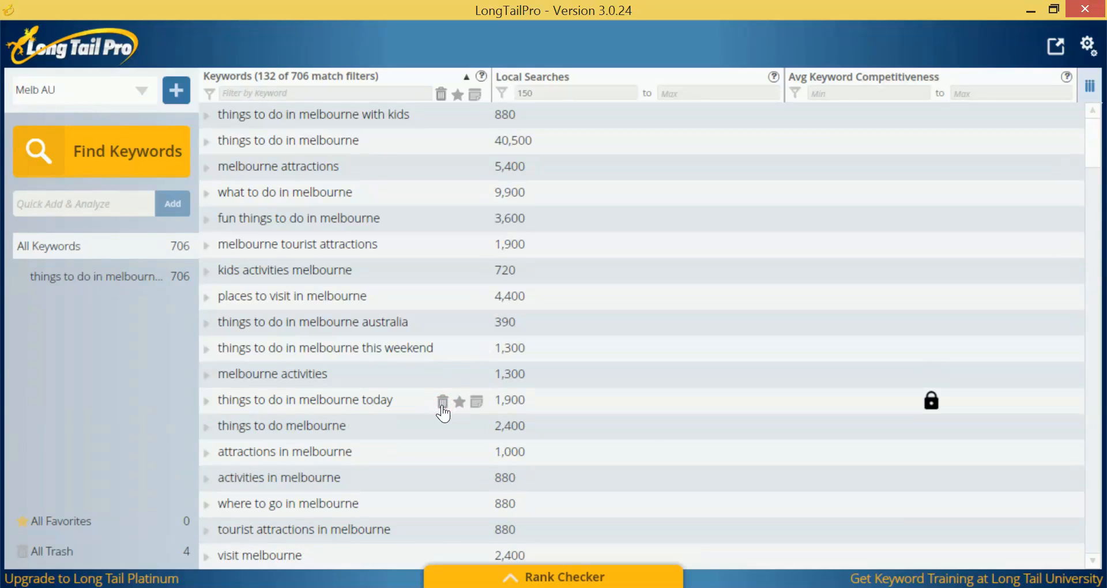
scroll(442, 401, down, 1)
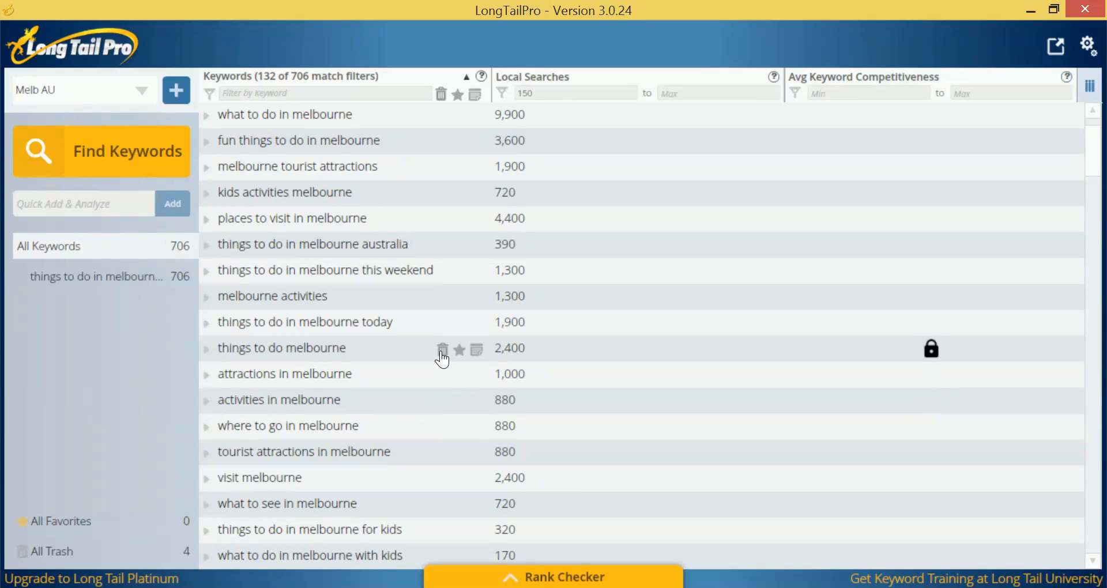
click(442, 353)
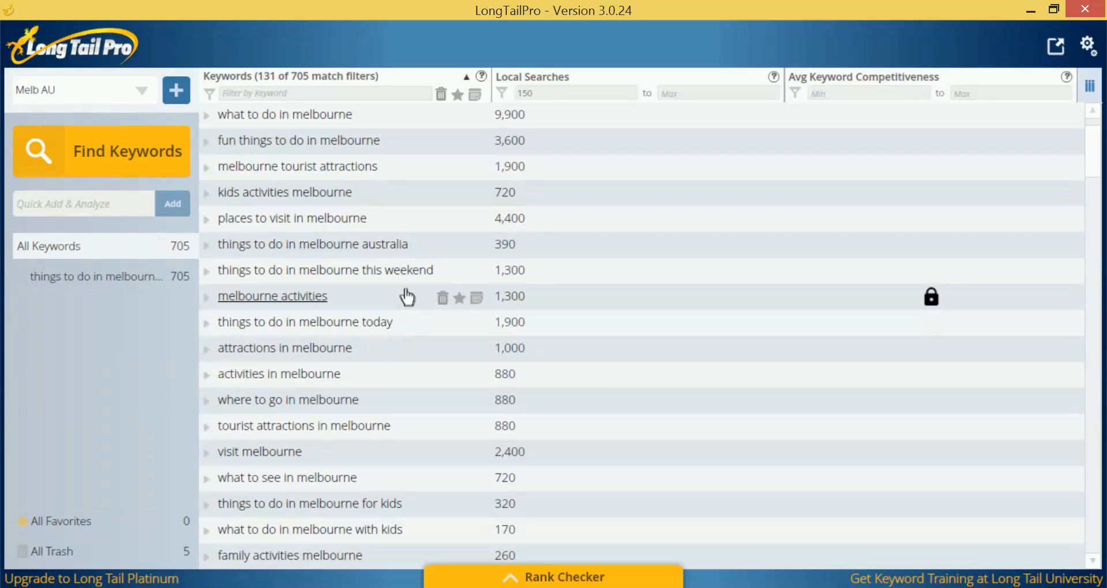
scroll(408, 297, up, 1)
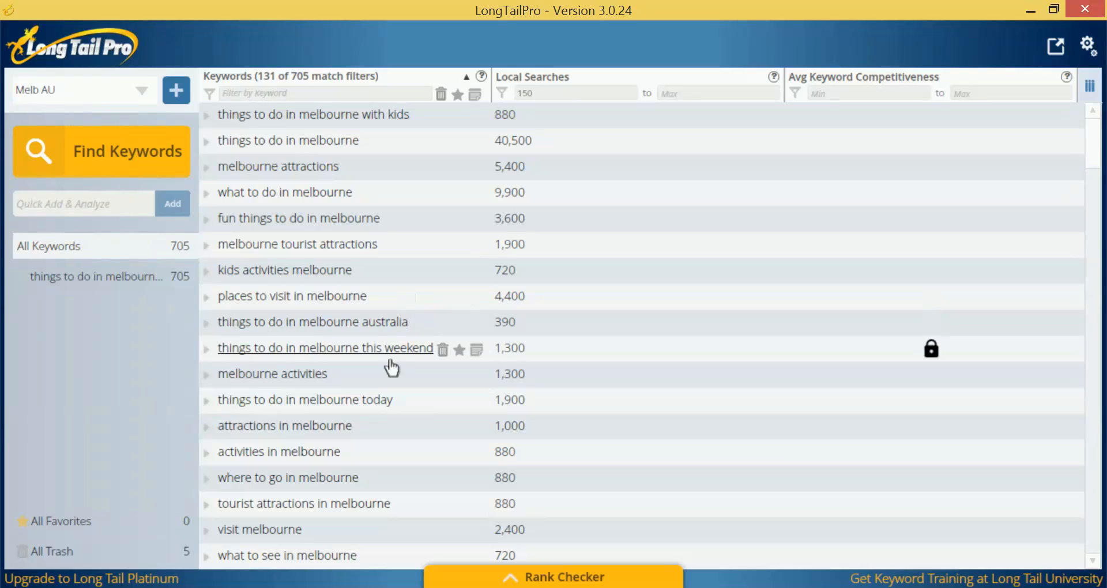